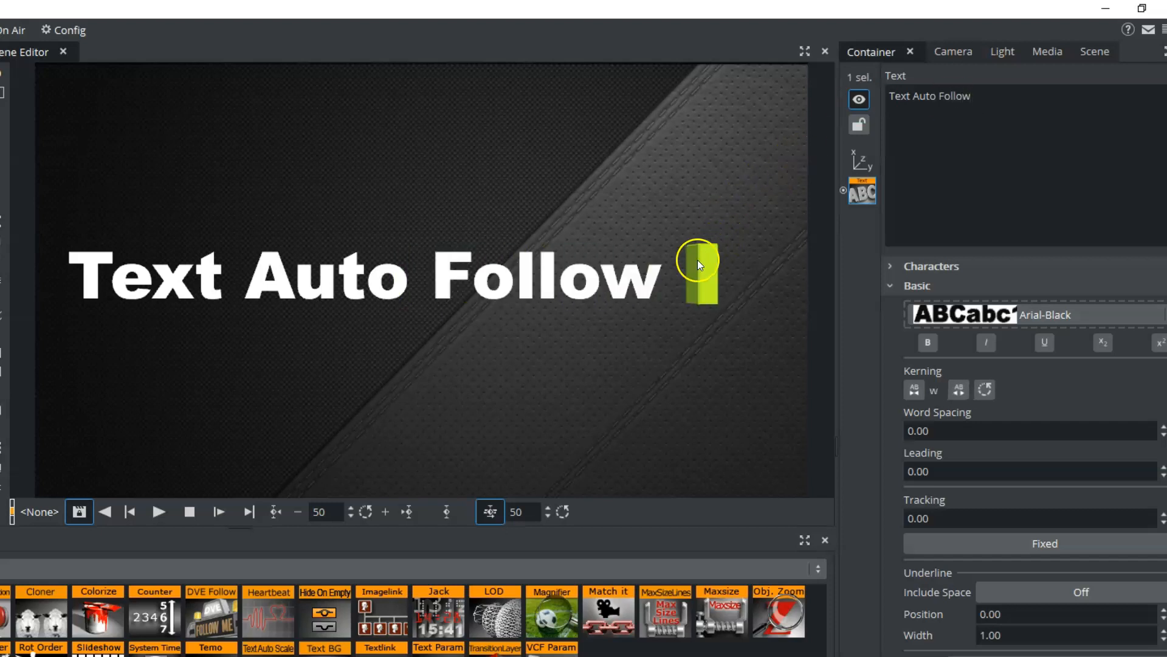
# Shorten the "Text Auto Follow" text to "Text" to test how the cube follows it
pyautogui.click(947, 130)
pyautogui.press('BackSpace')
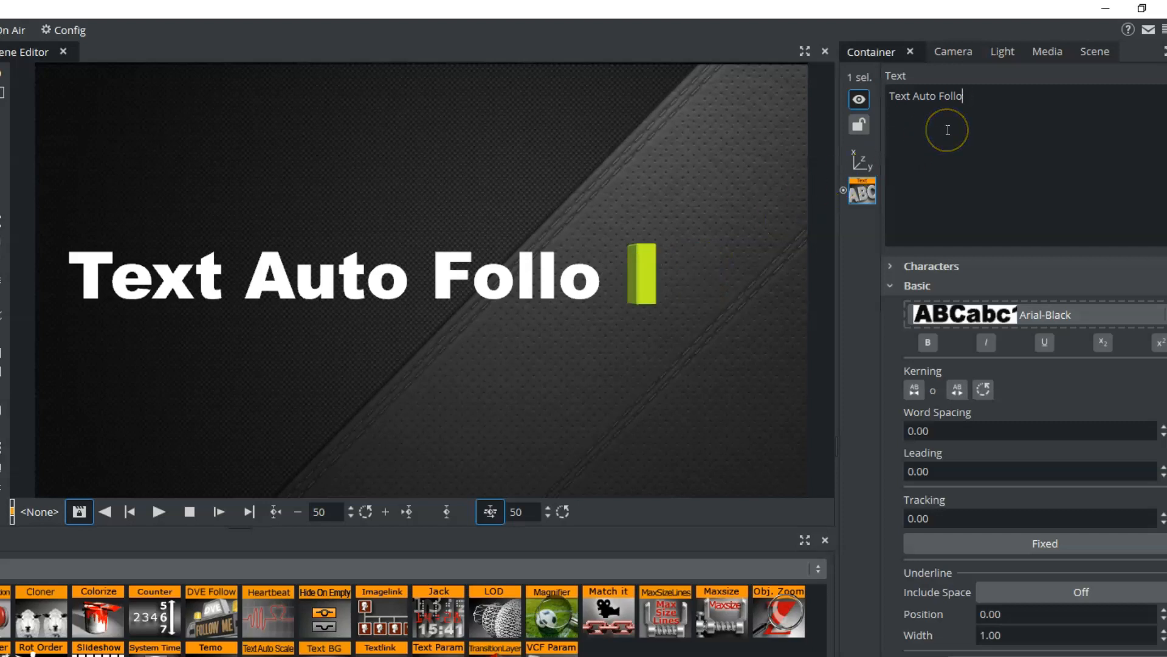
pyautogui.press('BackSpace')
pyautogui.press('BackSpace')
pyautogui.press('BackSpace')
pyautogui.press('BackSpace')
pyautogui.press('BackSpace')
pyautogui.press('BackSpace')
pyautogui.press('BackSpace')
pyautogui.press('BackSpace')
pyautogui.press('BackSpace')
pyautogui.press('BackSpace')
pyautogui.press('BackSpace')
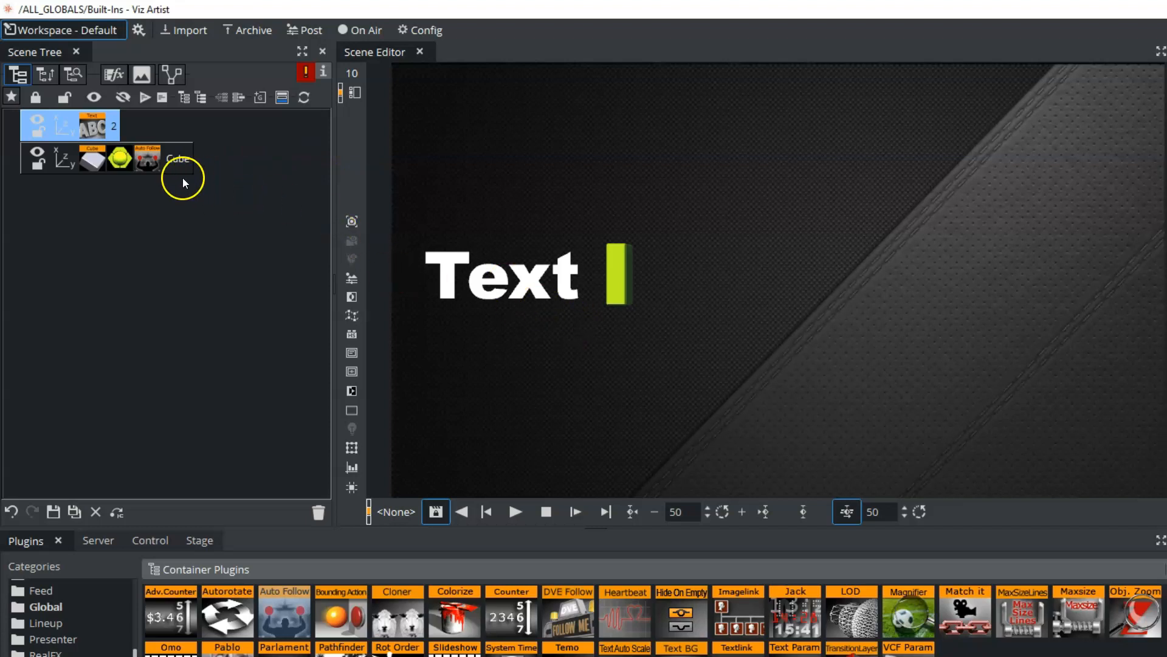
# Delete the cube and text containers from the scene tree and add an Arial-Black font text container
pyautogui.moveTo(172, 161); pyautogui.dragTo(318, 512)
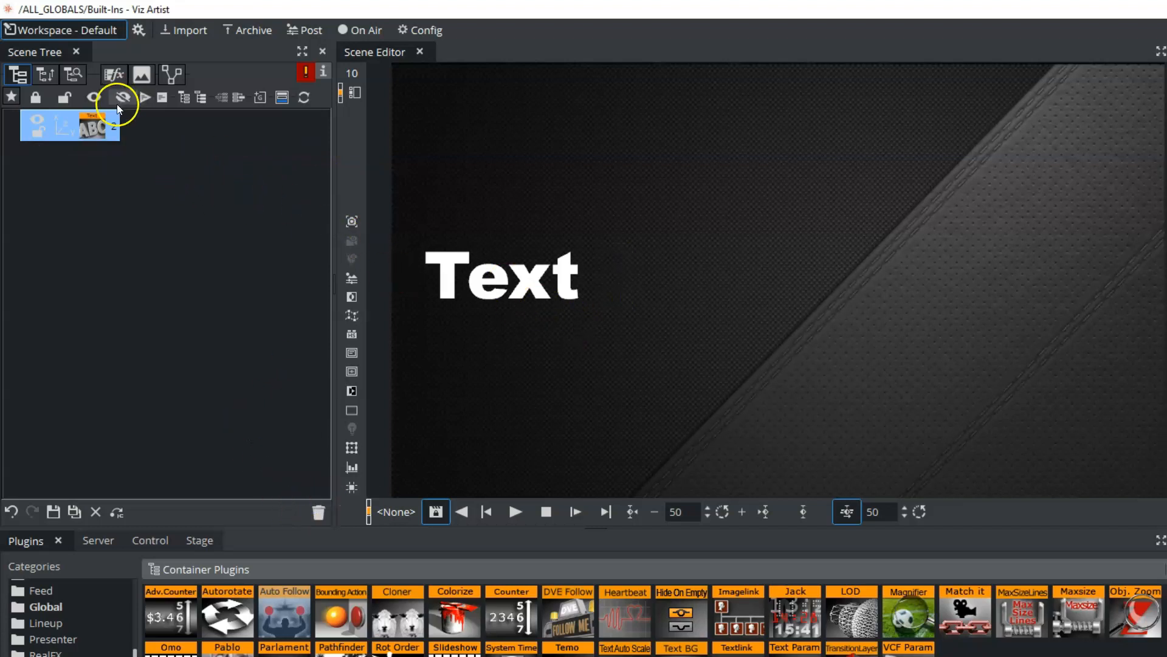
pyautogui.moveTo(111, 129); pyautogui.dragTo(319, 511)
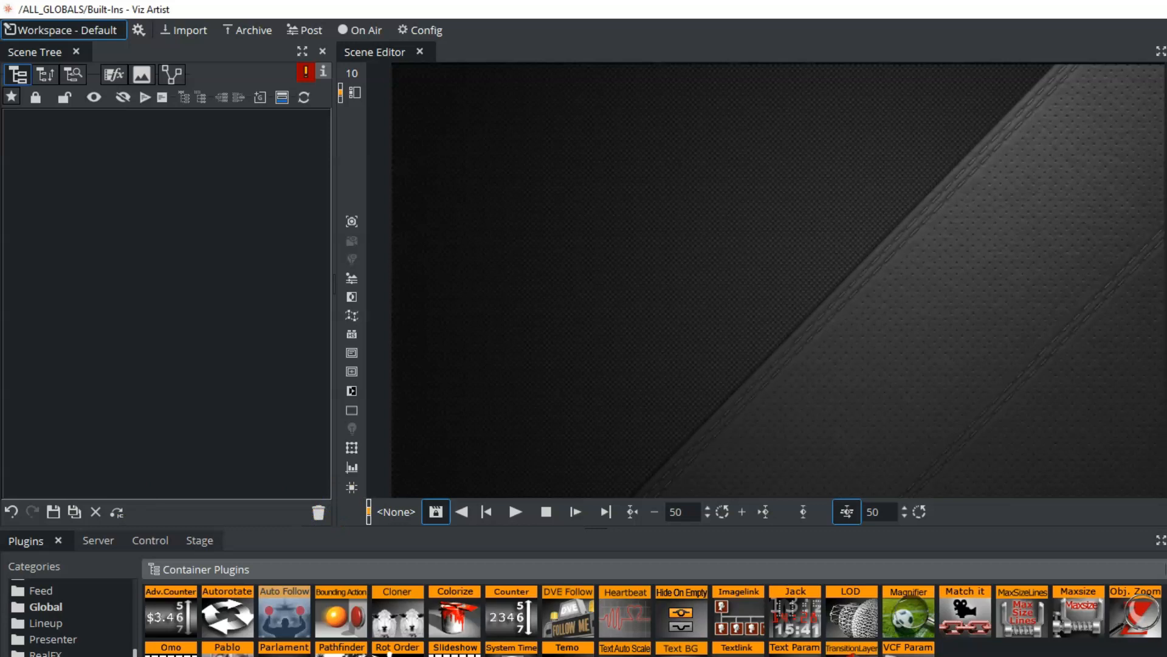
pyautogui.click(90, 537)
pyautogui.click(340, 585)
pyautogui.moveTo(175, 636); pyautogui.dragTo(107, 231)
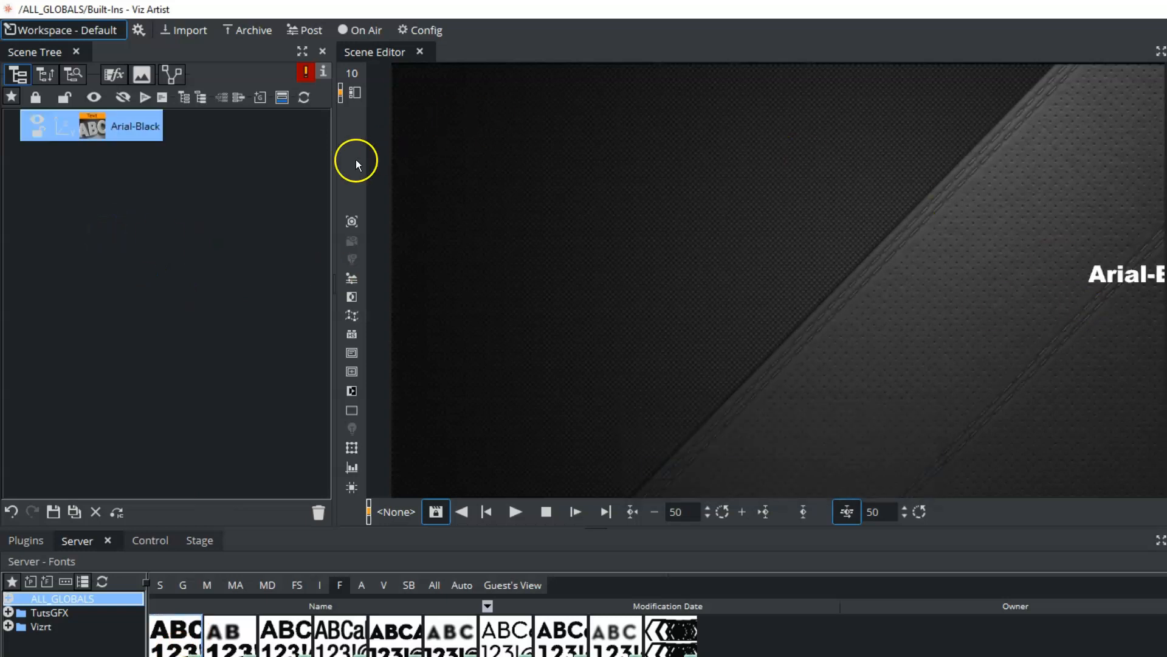
# Enlarge the Arial-Black text and move it to the left part of the scene
pyautogui.moveTo(1166, 121); pyautogui.dragTo(365, 199)
pyautogui.moveTo(1155, 183)
pyautogui.mouseDown()
pyautogui.moveTo(1166, 182)
pyautogui.moveTo(1149, 183)
pyautogui.mouseUp()
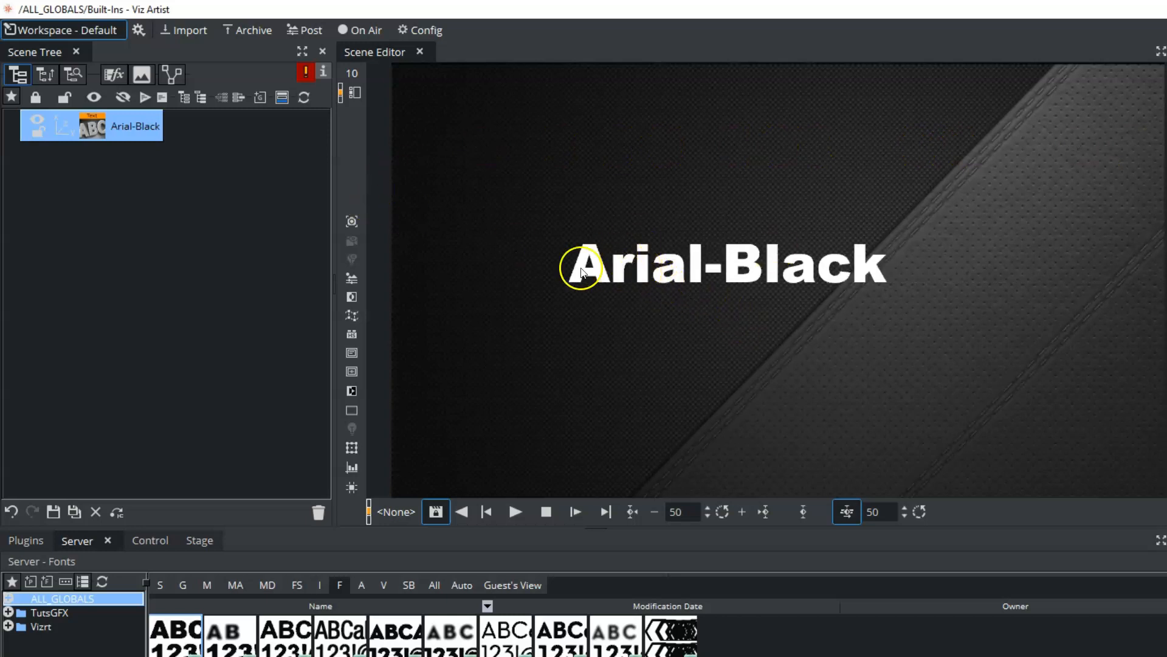
pyautogui.moveTo(617, 263); pyautogui.dragTo(425, 263)
# Add a Rectangle geometry below the Arial-Black container in the scene tree
pyautogui.click(26, 540)
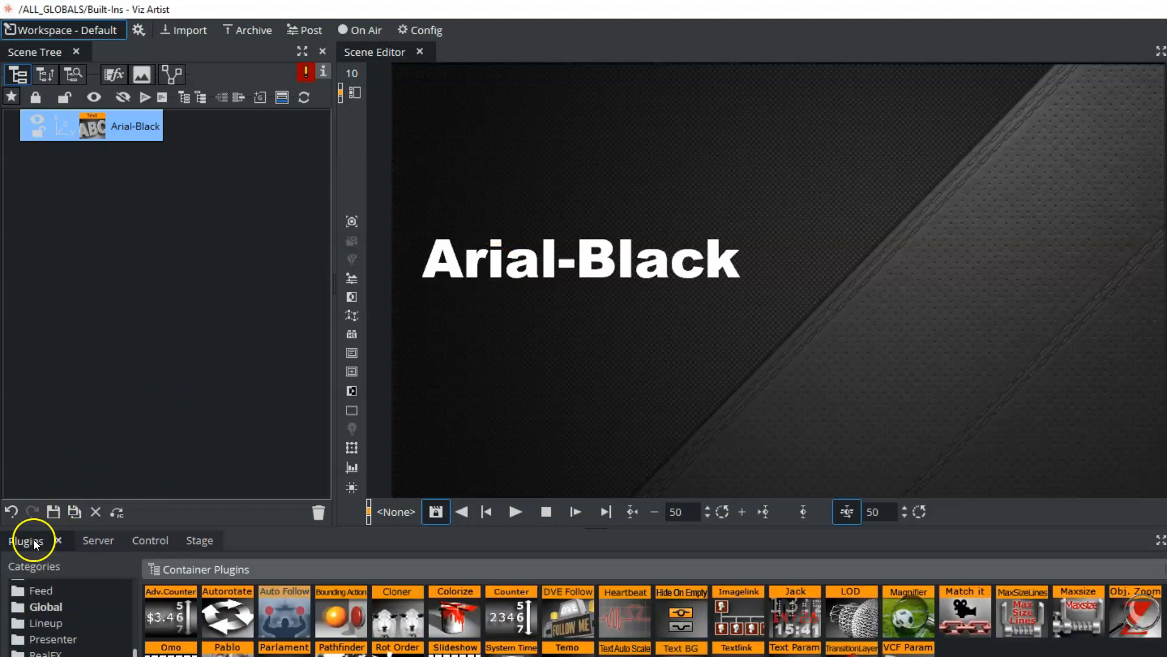
pyautogui.click(201, 569)
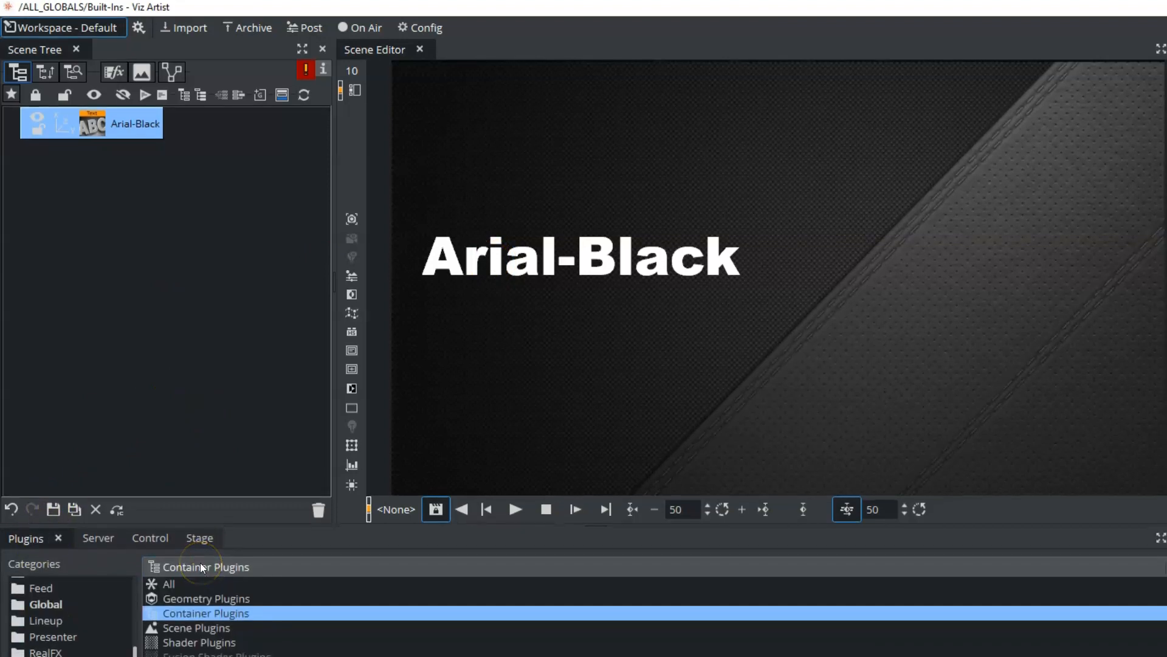
pyautogui.click(195, 602)
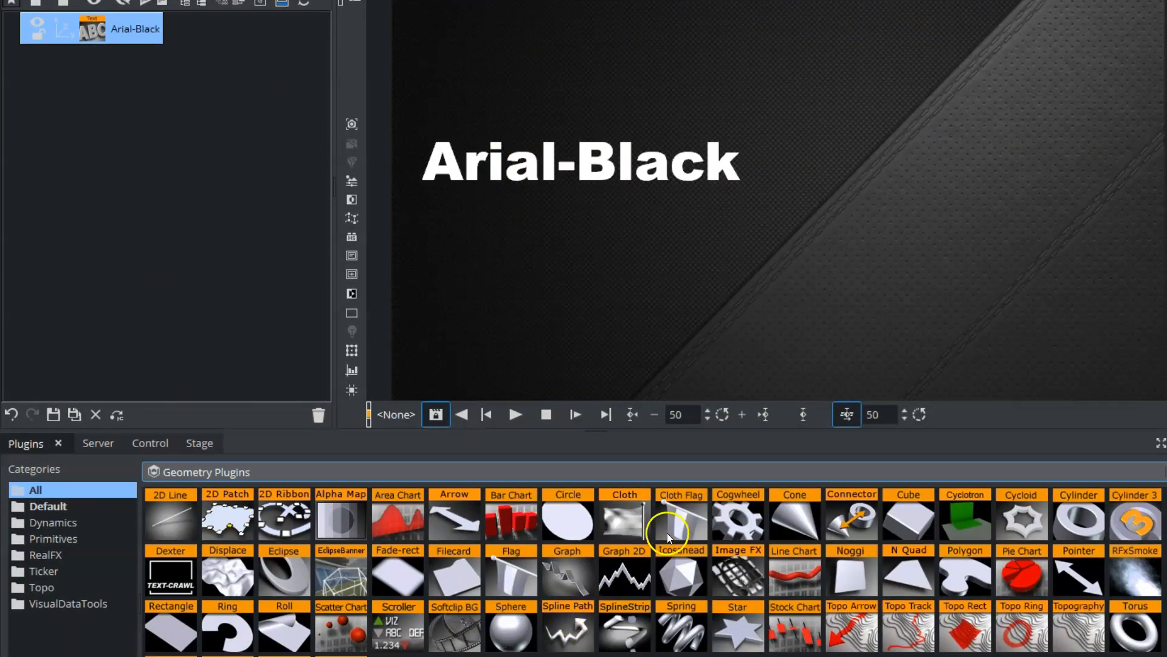
pyautogui.moveTo(171, 632); pyautogui.dragTo(149, 164)
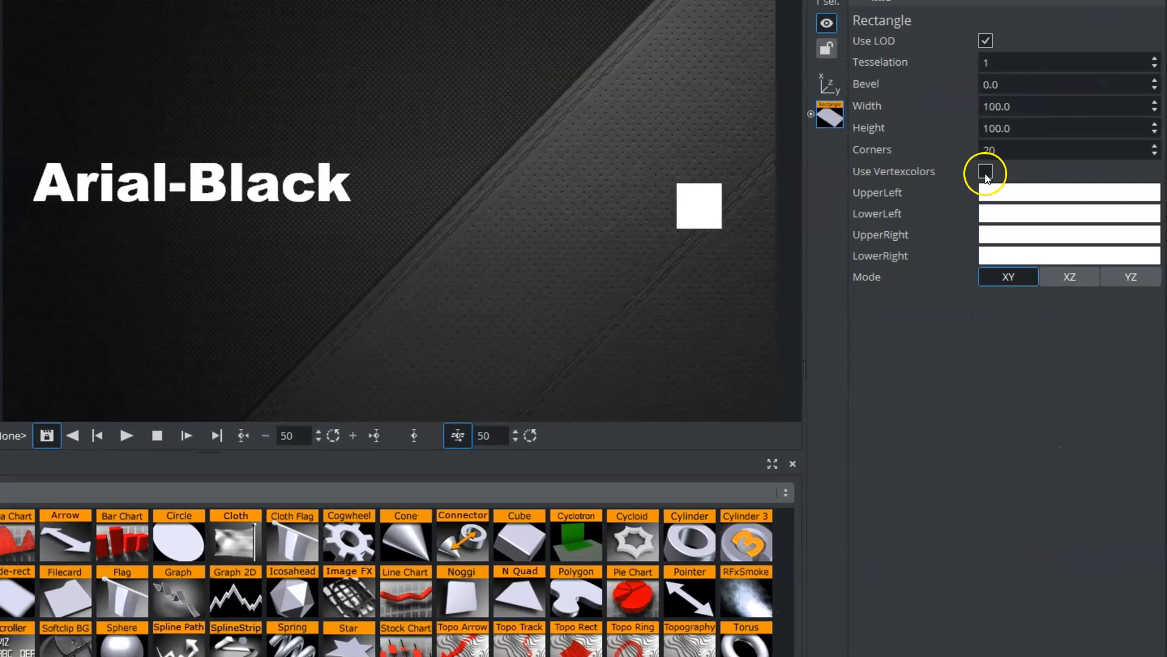
# Enable vertex colors on the rectangle and give all four corners the same green
pyautogui.click(1066, 168)
pyautogui.click(1075, 207)
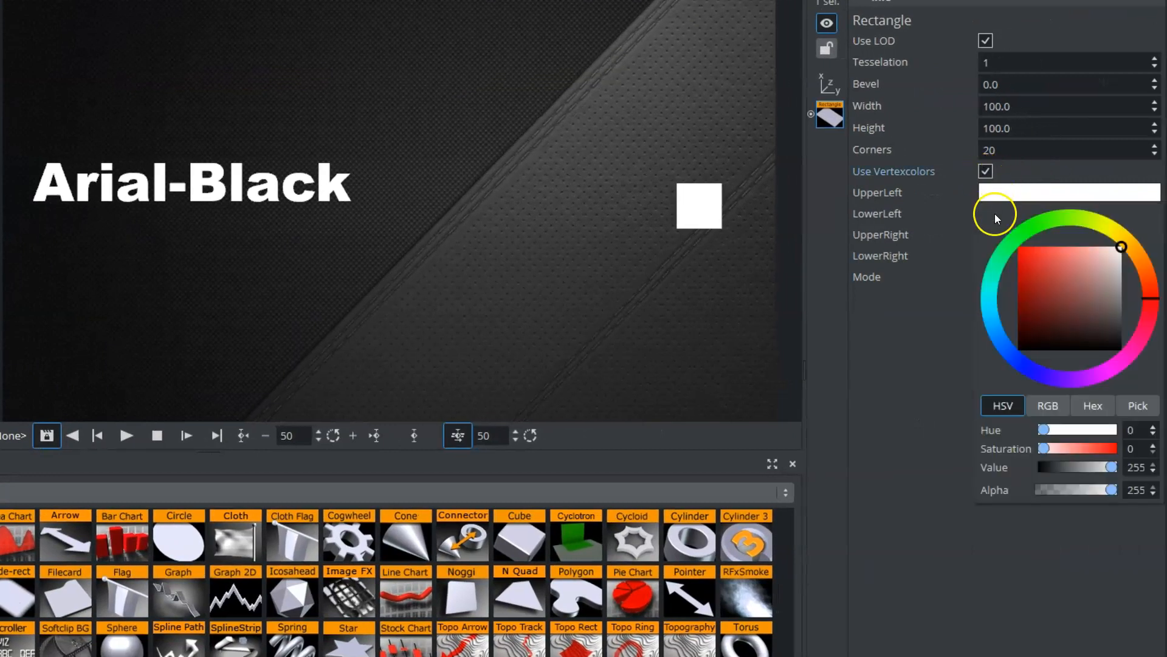
pyautogui.click(1022, 241)
pyautogui.click(1032, 258)
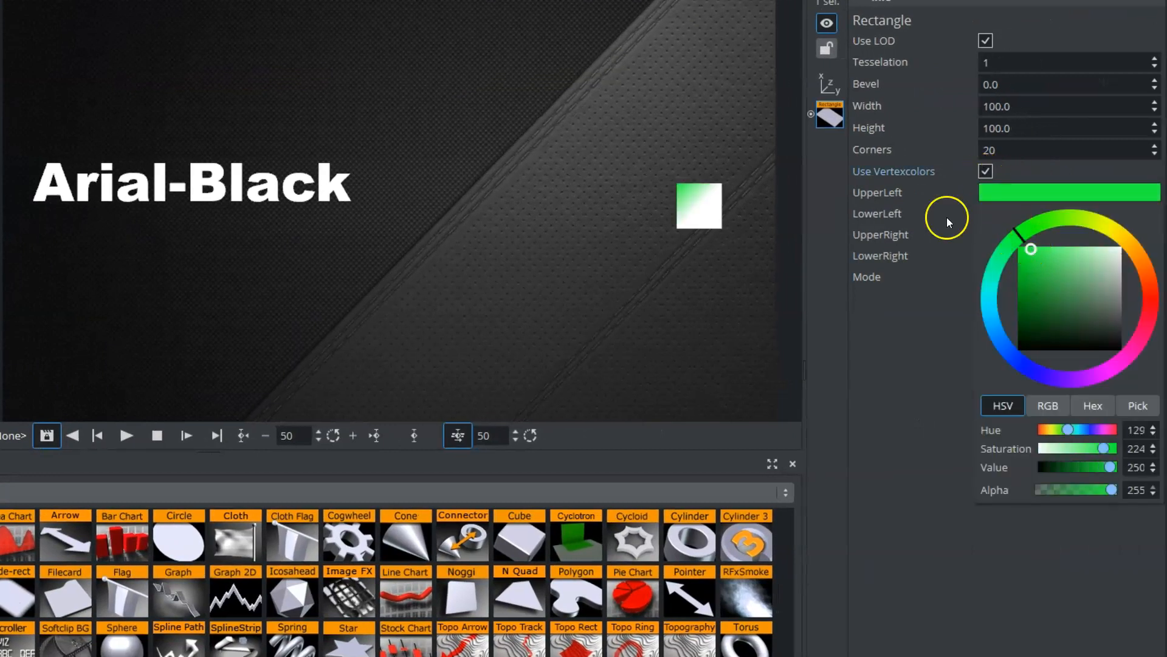
pyautogui.moveTo(1037, 196); pyautogui.dragTo(1020, 237)
pyautogui.moveTo(1019, 237); pyautogui.dragTo(1017, 257)
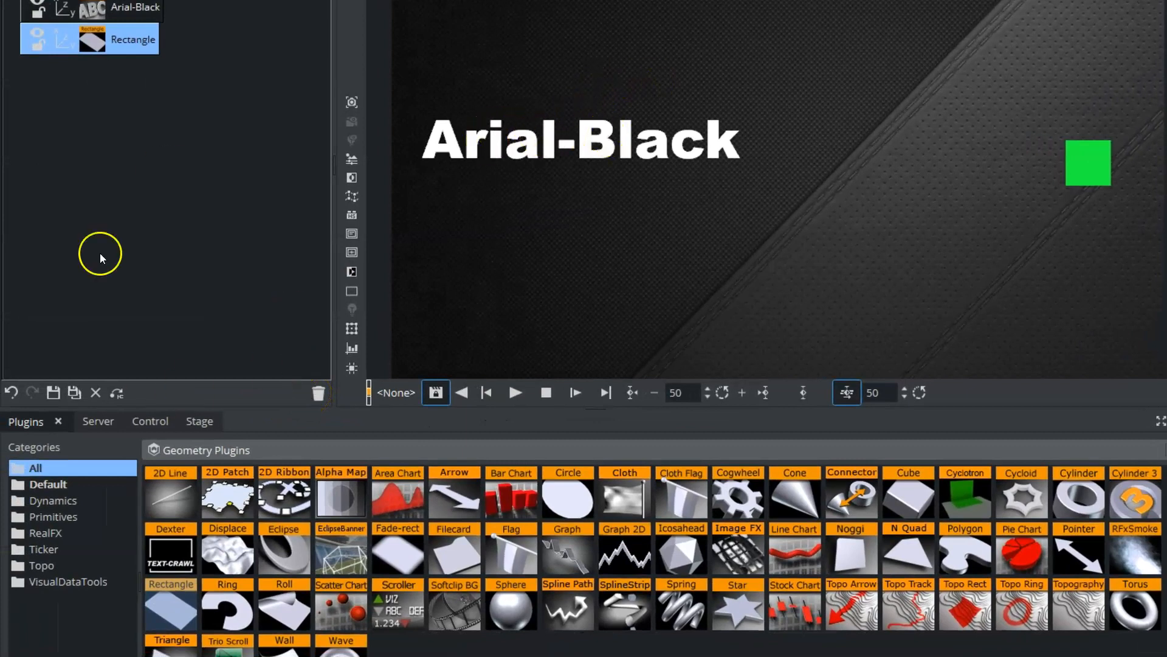
# Apply the Auto Follow container plugin from the Tools category to the Rectangle container
pyautogui.click(97, 421)
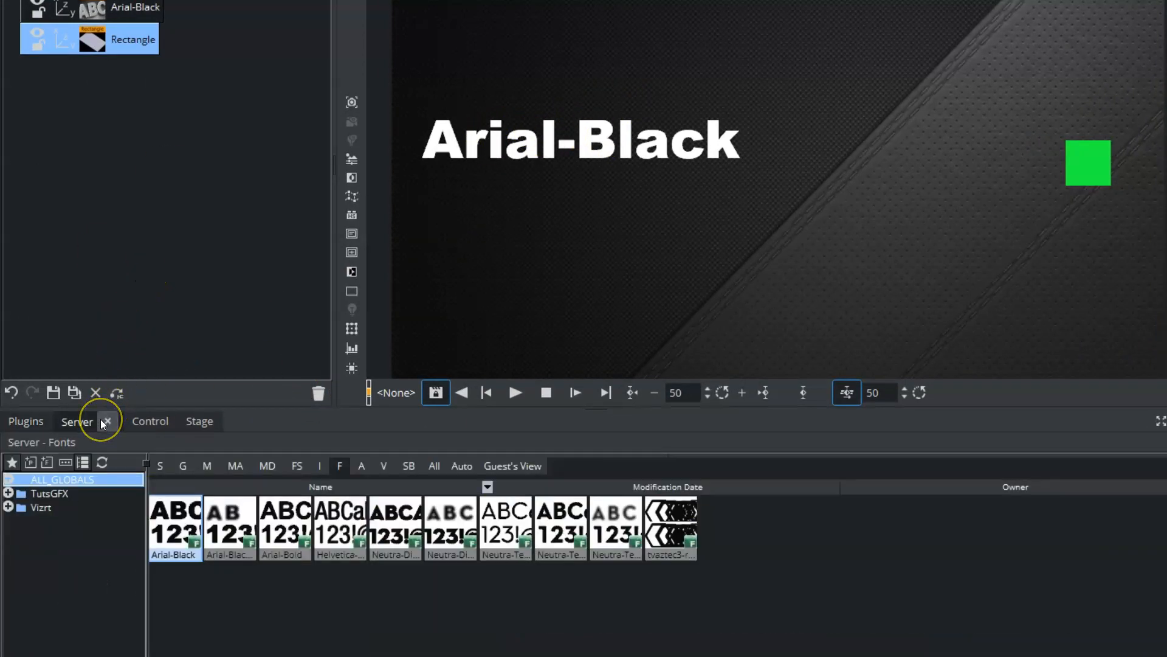
pyautogui.click(39, 421)
pyautogui.click(263, 450)
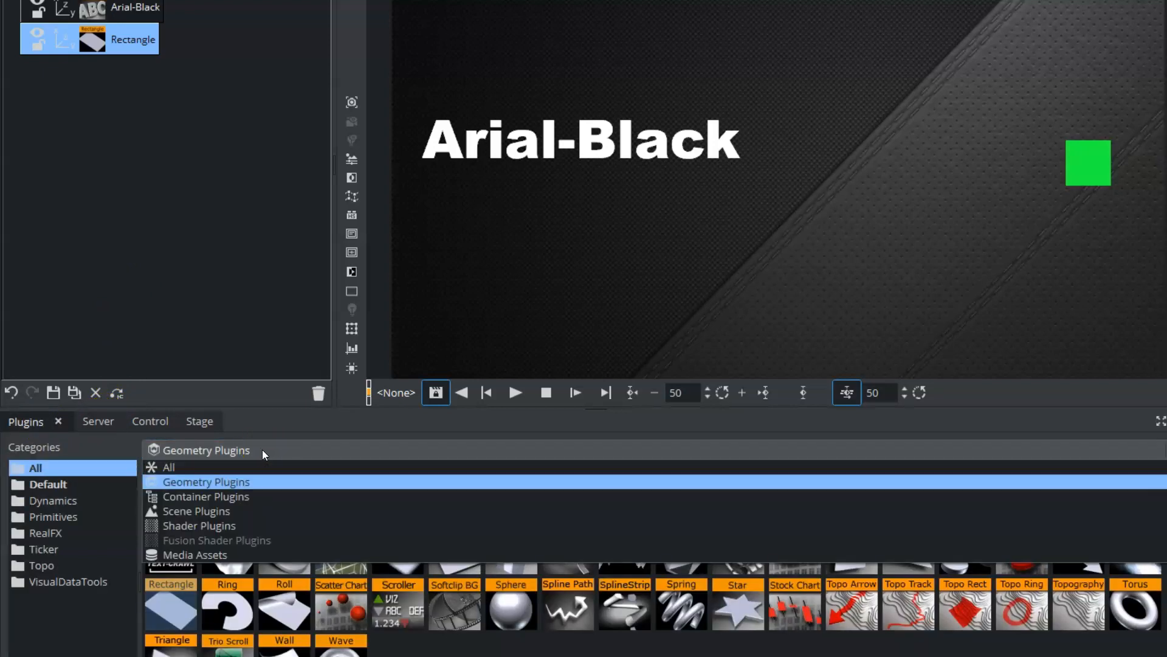
pyautogui.click(231, 497)
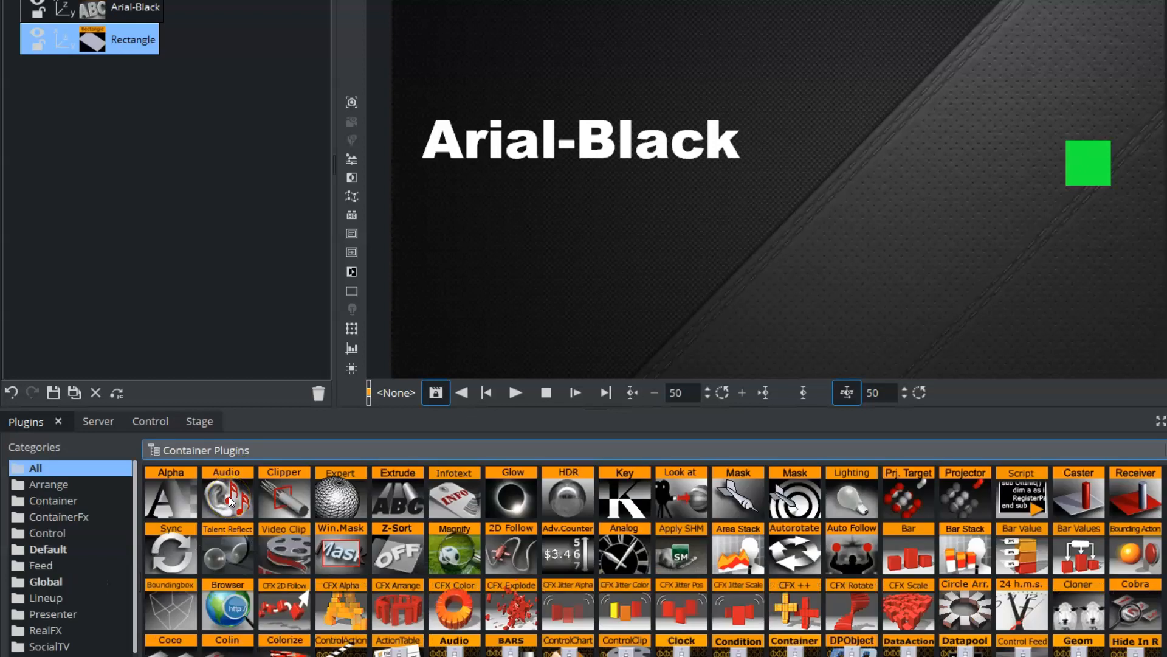
pyautogui.scroll(-2, 134, 528)
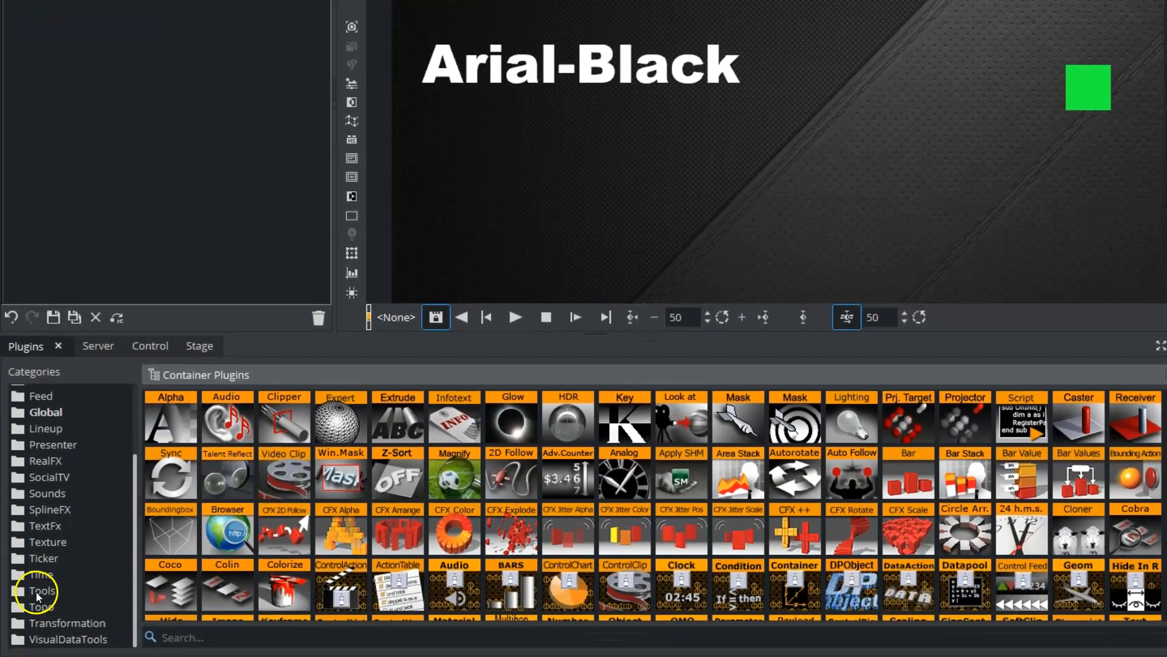
pyautogui.click(37, 611)
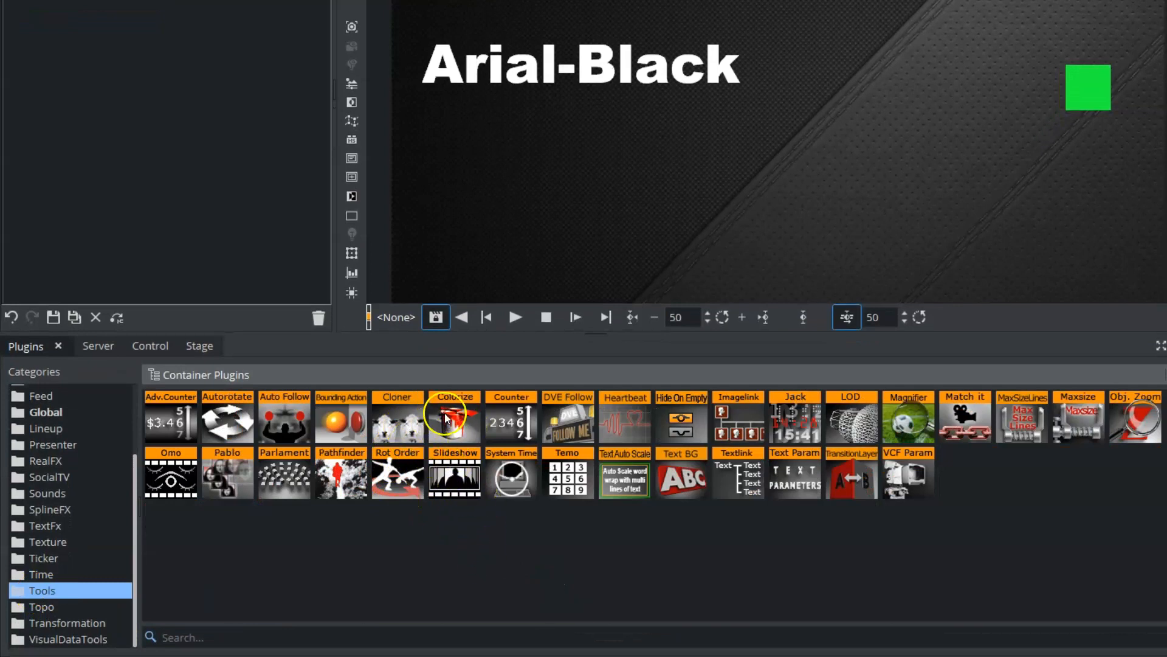
pyautogui.moveTo(286, 416); pyautogui.dragTo(138, 0)
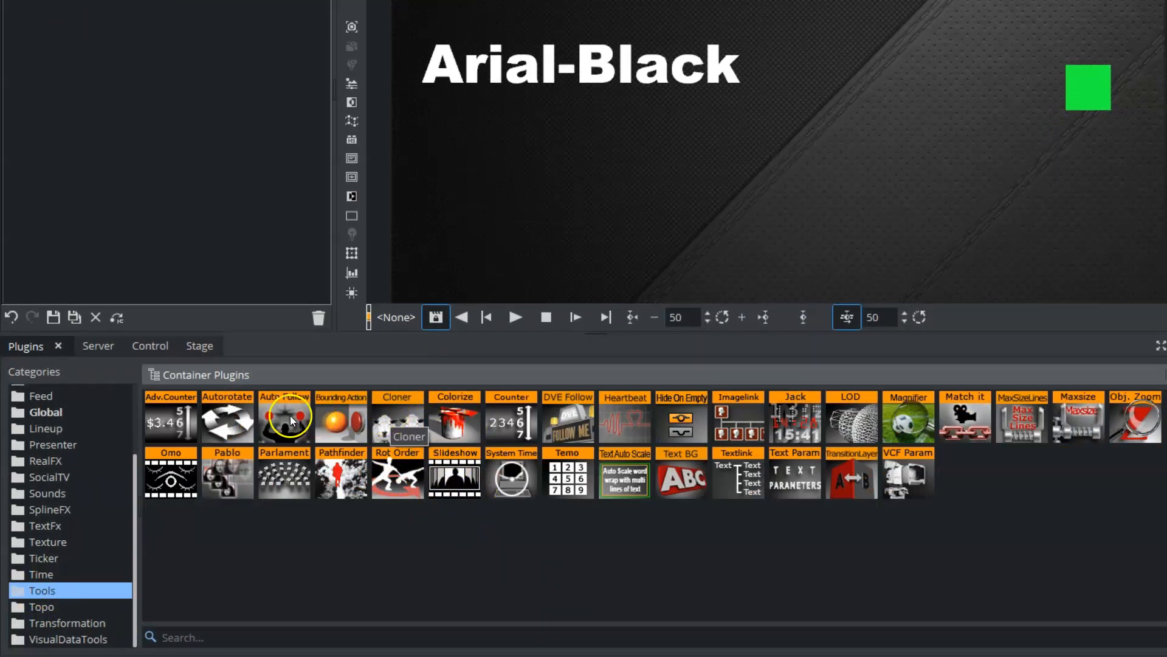
pyautogui.moveTo(157, 127); pyautogui.dragTo(156, 177)
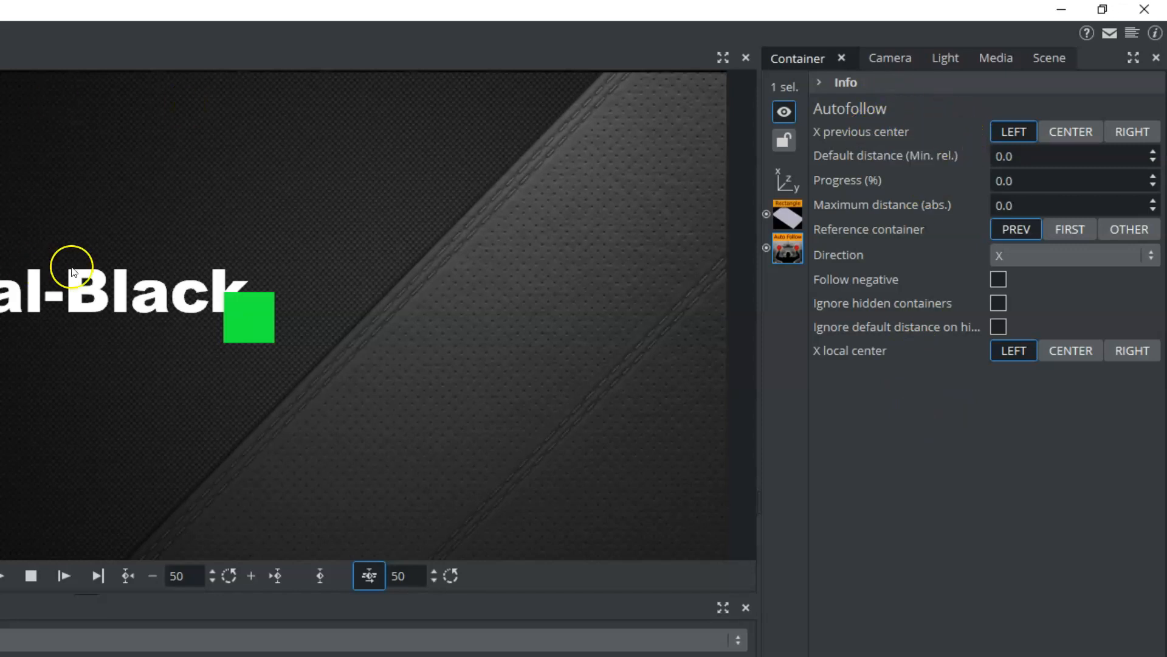
# Append "sss" to the Arial-Black text to test how the rectangle follows it
pyautogui.click(0, 152)
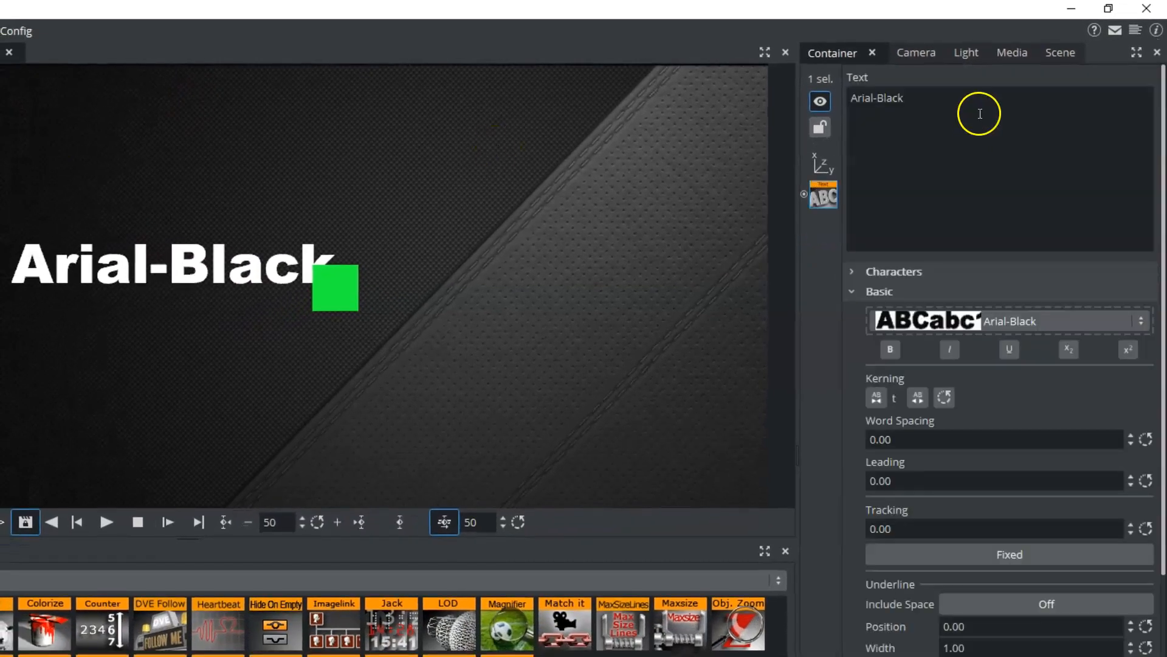
pyautogui.click(980, 114)
pyautogui.write('sss')
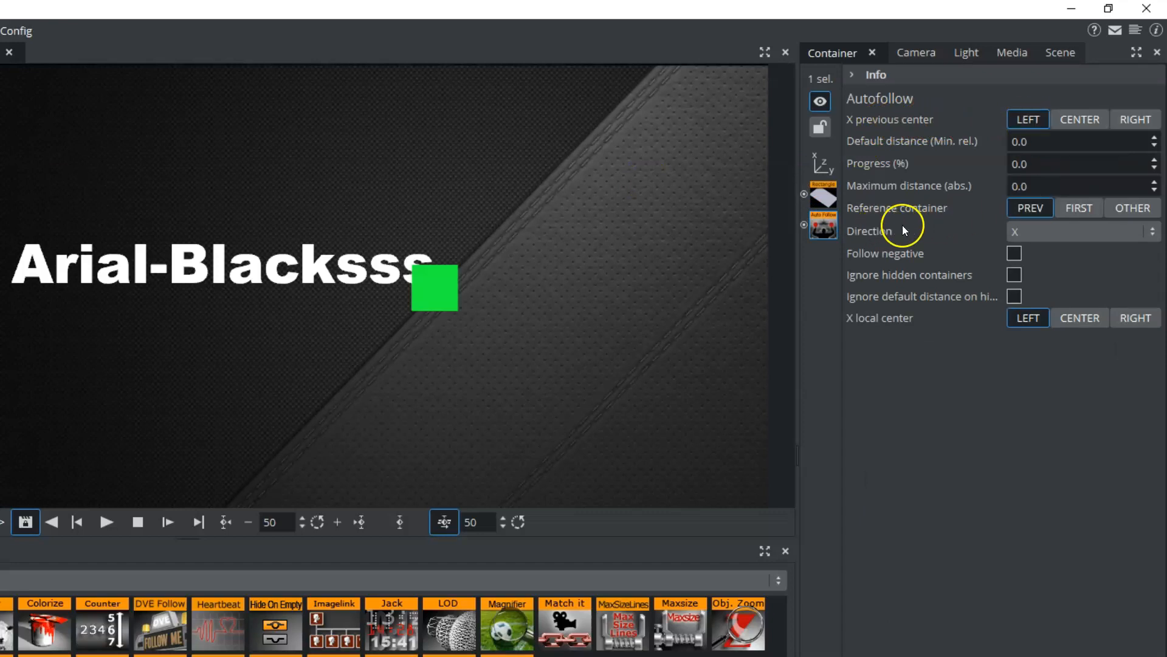
# Keep the Autofollow direction at X, set the reference container to Other, and assign the Arial-Black container to it
pyautogui.click(1035, 235)
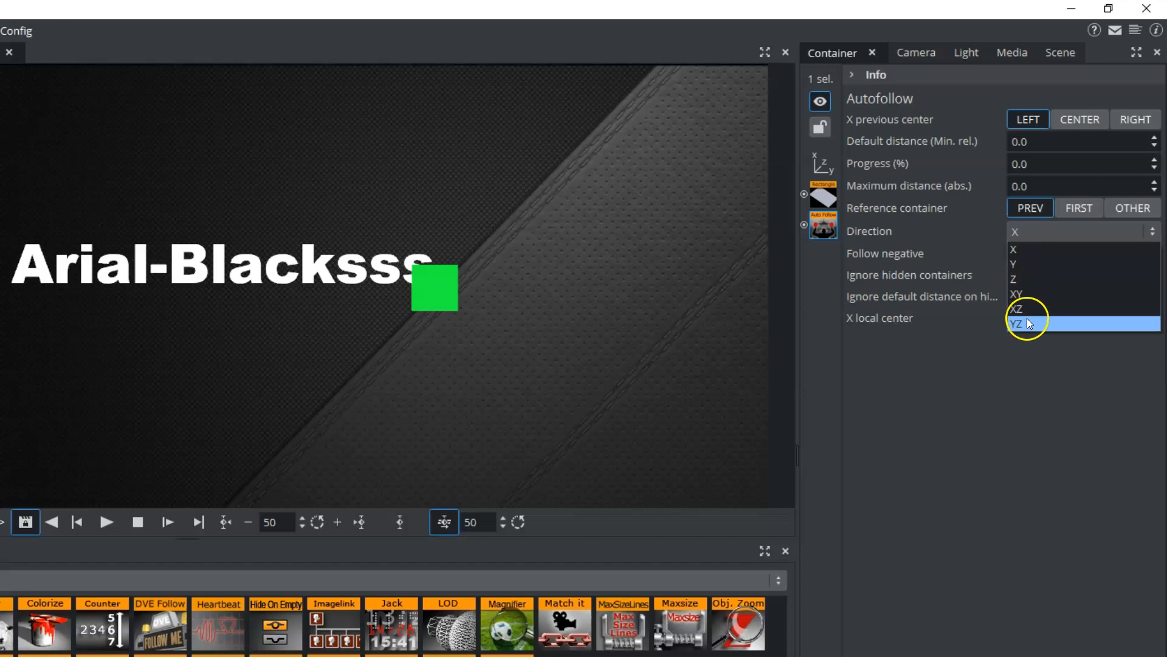
pyautogui.click(1034, 231)
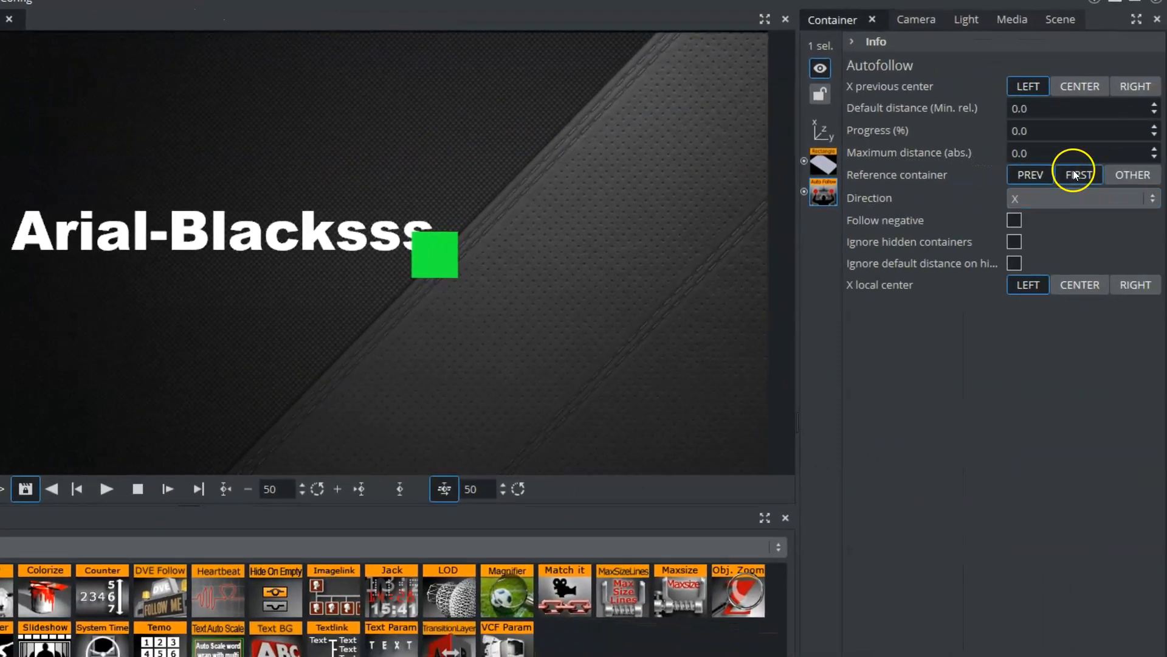
pyautogui.click(1076, 176)
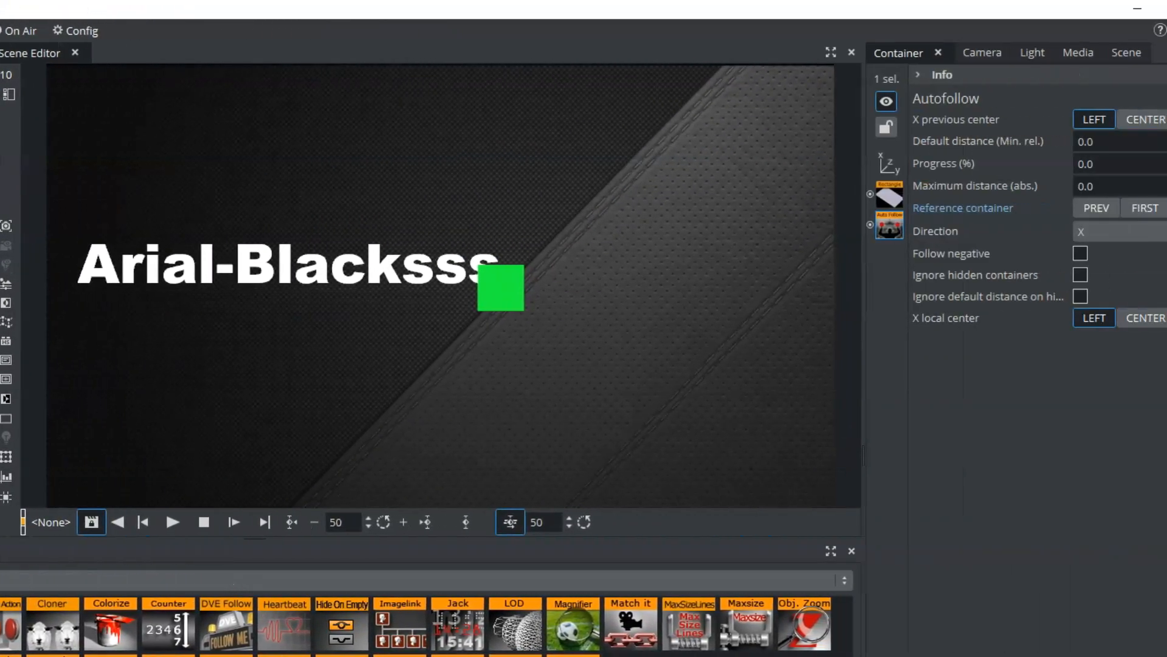
pyautogui.click(1132, 207)
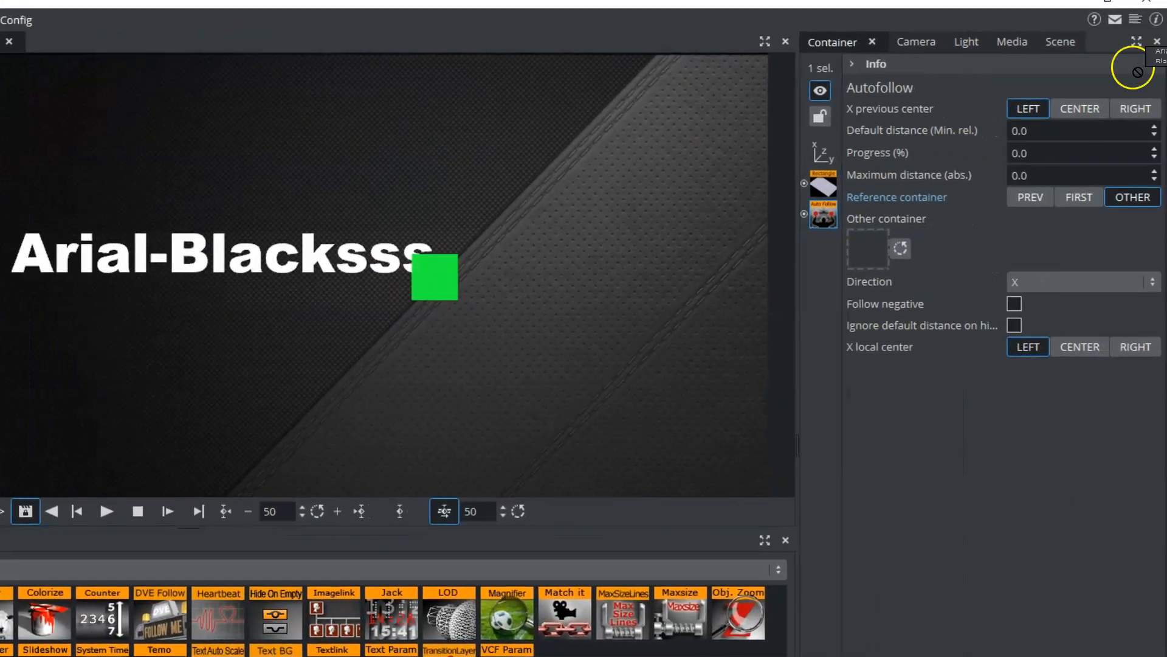
pyautogui.moveTo(1134, 71); pyautogui.dragTo(864, 261)
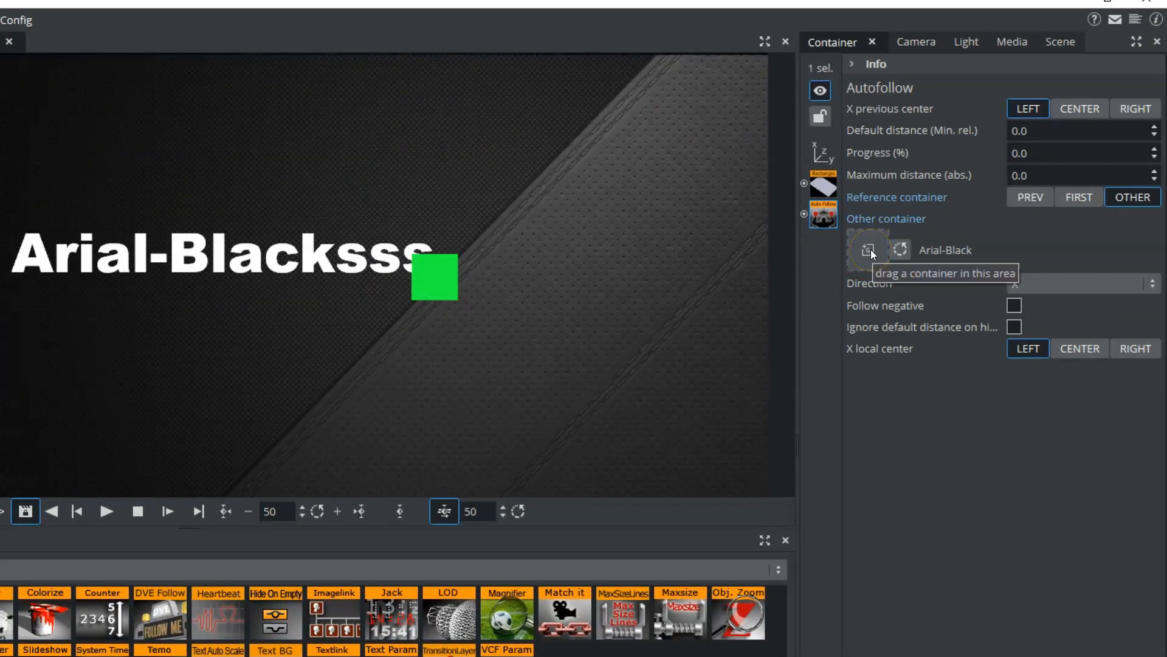
pyautogui.click(1138, 200)
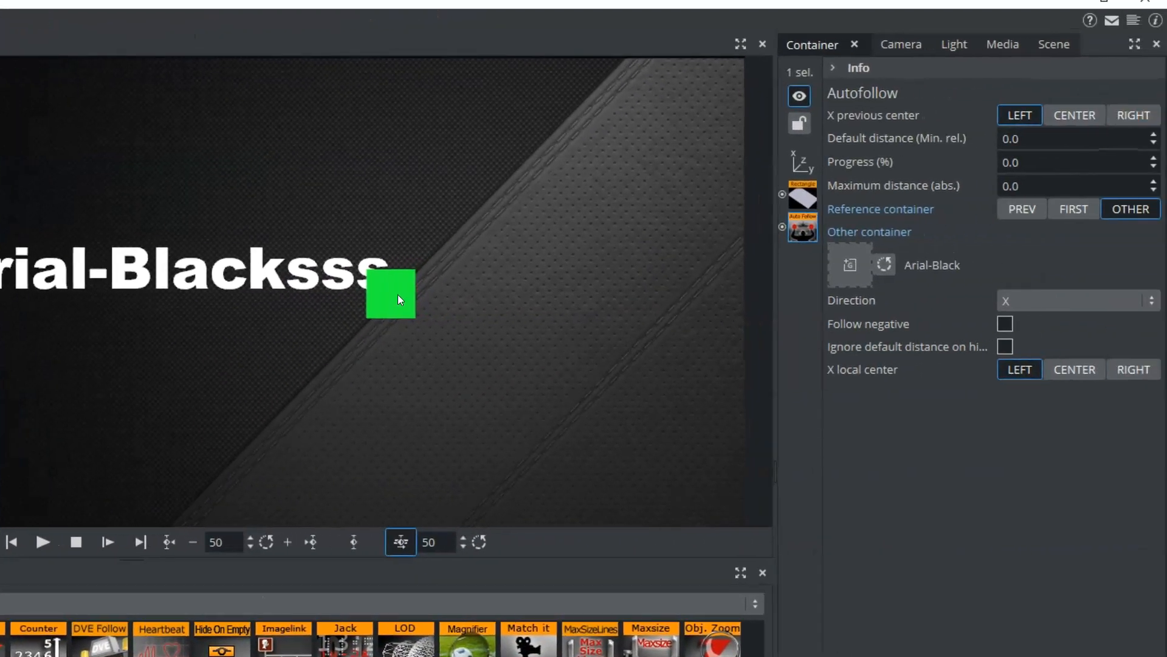
# Set the Autofollow X local center to Center and increase the default distance to leave a small gap after the text
pyautogui.click(1073, 369)
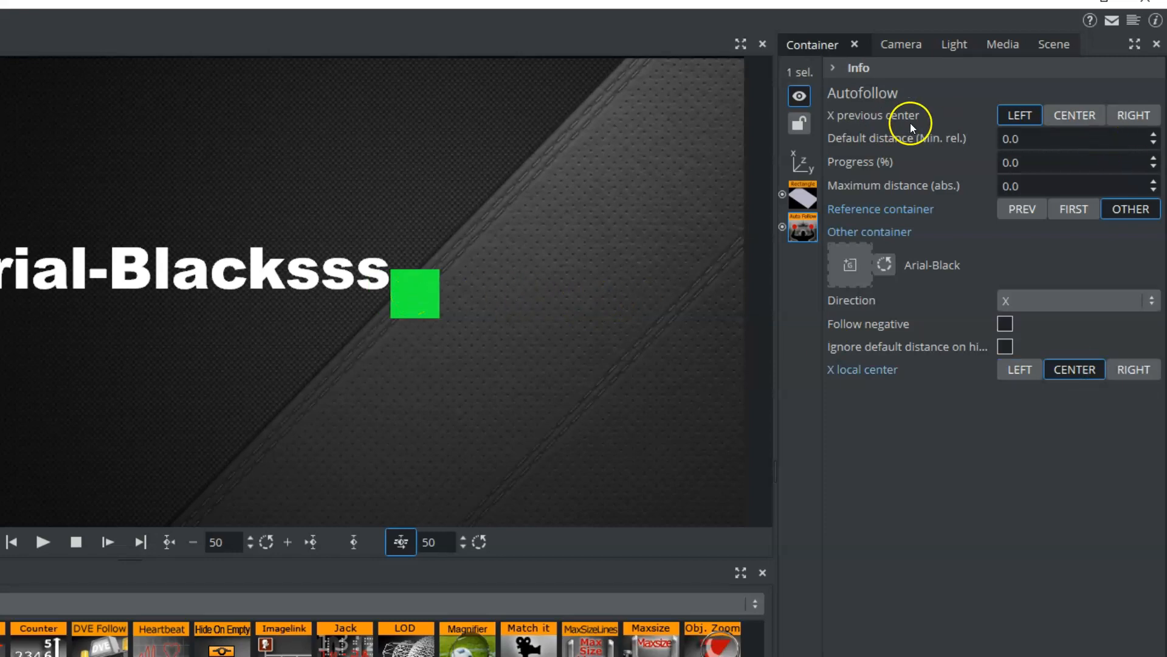
pyautogui.moveTo(1037, 146); pyautogui.dragTo(1075, 137)
# Raise the rectangle's Y position so it lines up vertically with the text
pyautogui.click(801, 162)
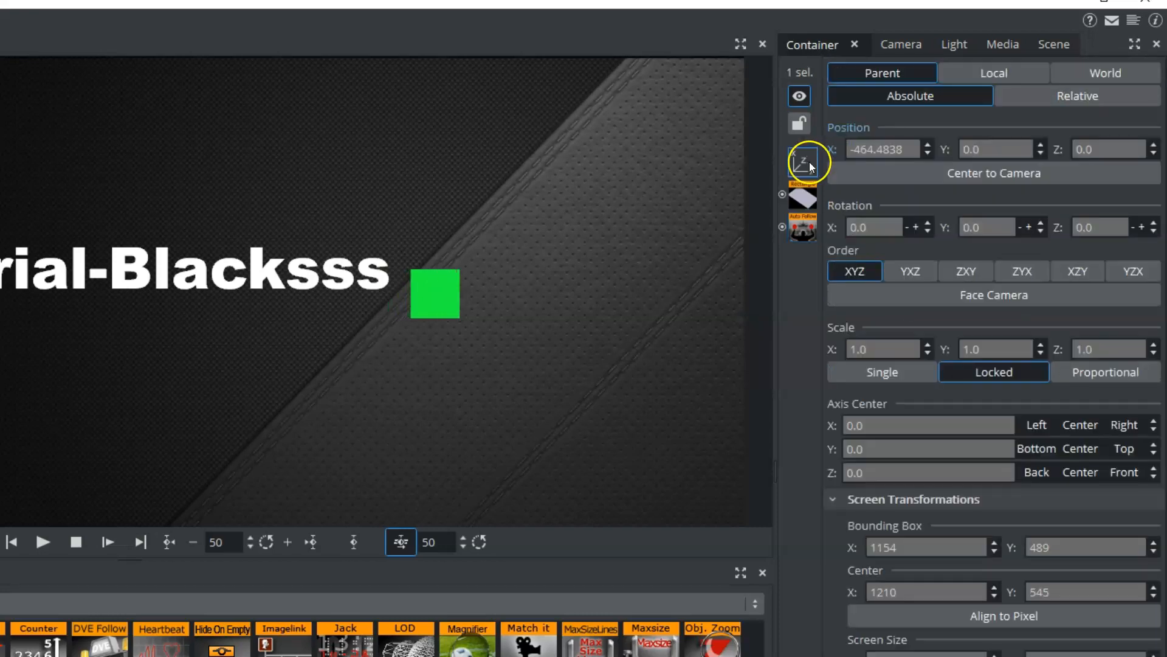
pyautogui.moveTo(991, 148); pyautogui.dragTo(1036, 149)
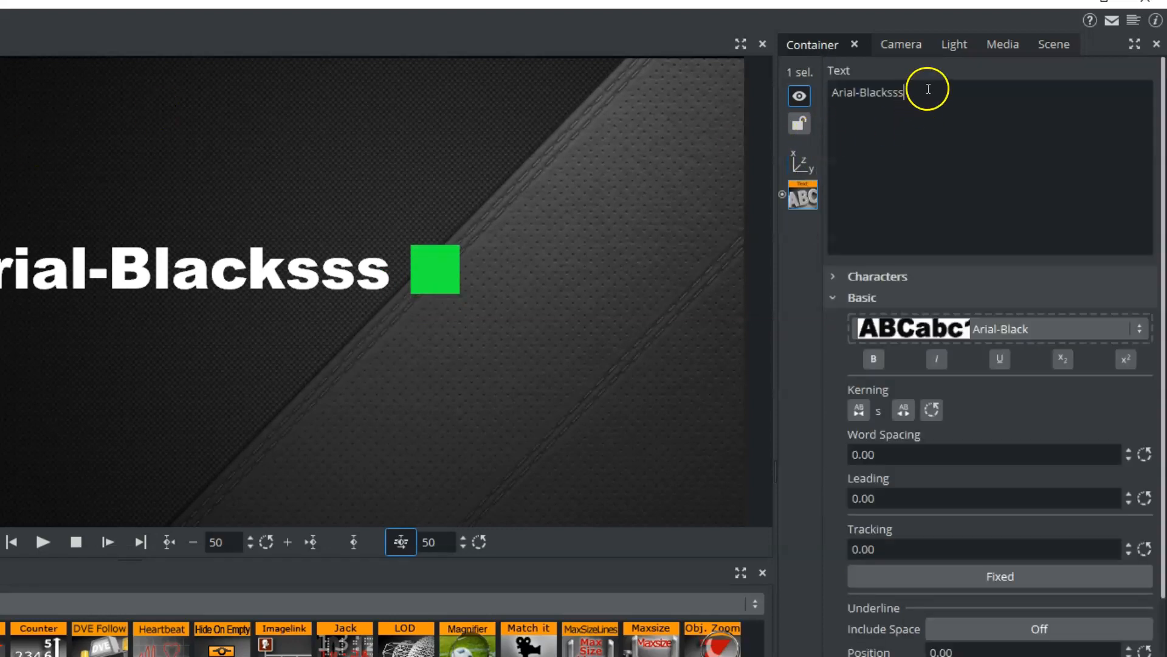
# Replace the content of the Arial-Black text container with "Auto follow"
pyautogui.click(850, 97)
pyautogui.press('BackSpace')
pyautogui.press('BackSpace')
pyautogui.press('BackSpace')
pyautogui.press('BackSpace')
pyautogui.press('BackSpace')
pyautogui.press('BackSpace')
pyautogui.press('BackSpace')
pyautogui.press('BackSpace')
pyautogui.press('BackSpace')
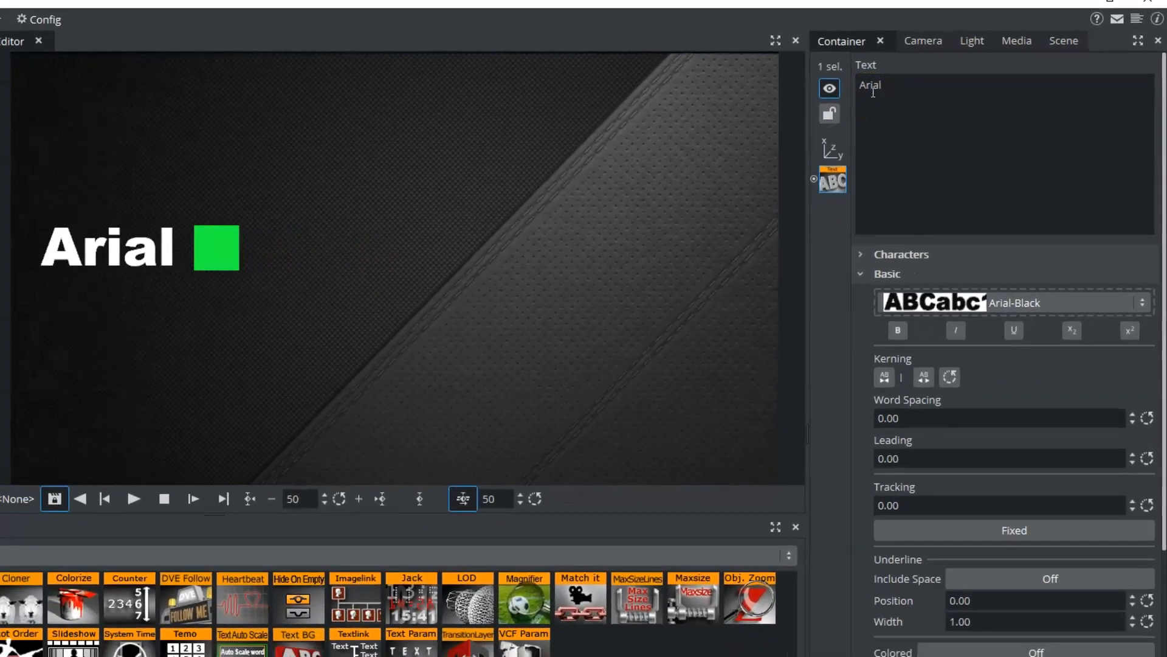
pyautogui.press('BackSpace')
pyautogui.press('BackSpace')
pyautogui.press('BackSpace')
pyautogui.press('BackSpace')
pyautogui.press('BackSpace')
pyautogui.click(869, 86)
pyautogui.write('Auto follow')
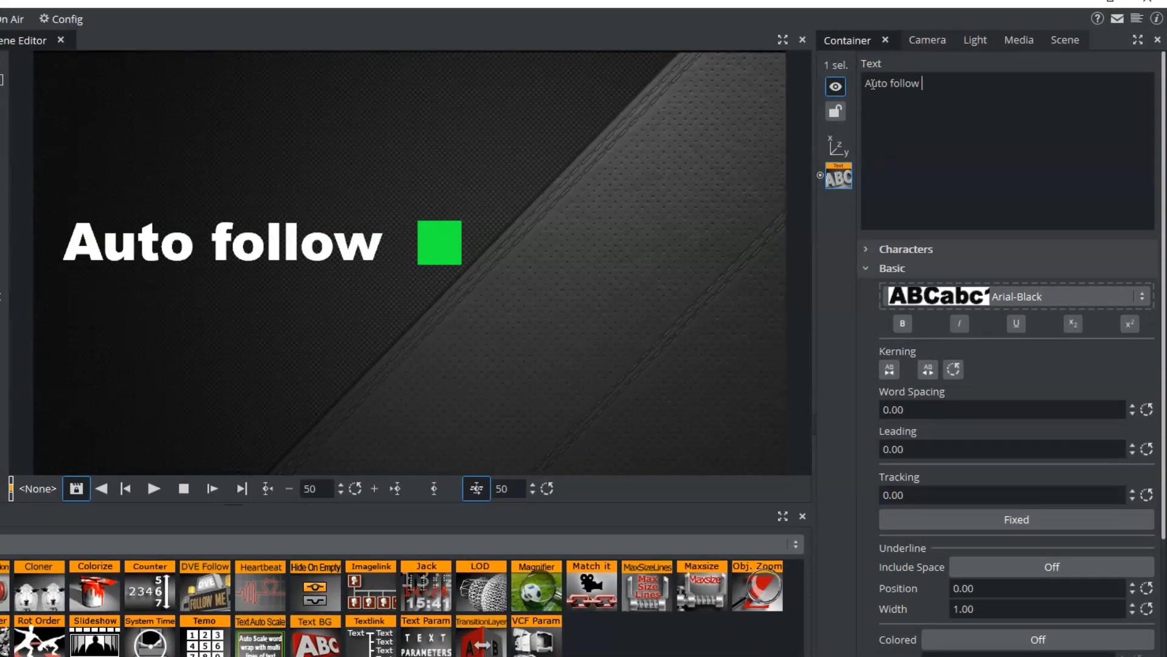
# Test the following by appending "slslslsl" to the text and deleting those extra characters
pyautogui.write(' slslslsl')
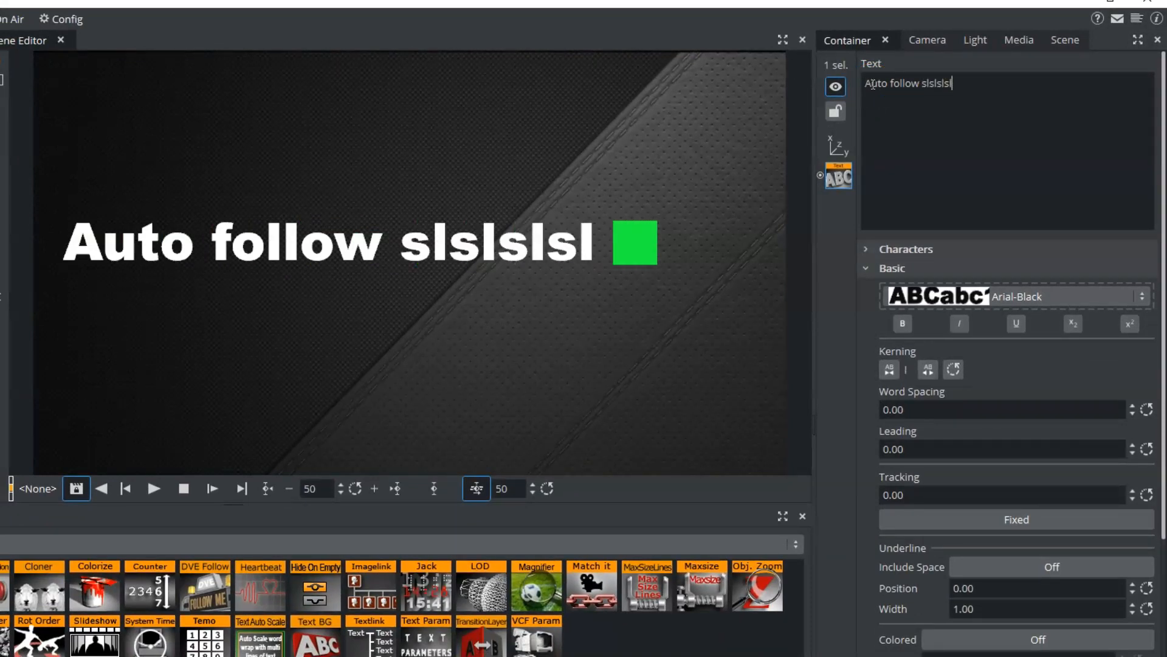
pyautogui.press('BackSpace')
pyautogui.press('BackSpace')
pyautogui.press('BackSpace')
pyautogui.press('BackSpace')
pyautogui.press('BackSpace')
pyautogui.press('BackSpace')
pyautogui.press('BackSpace')
pyautogui.press('BackSpace')
pyautogui.press('BackSpace')
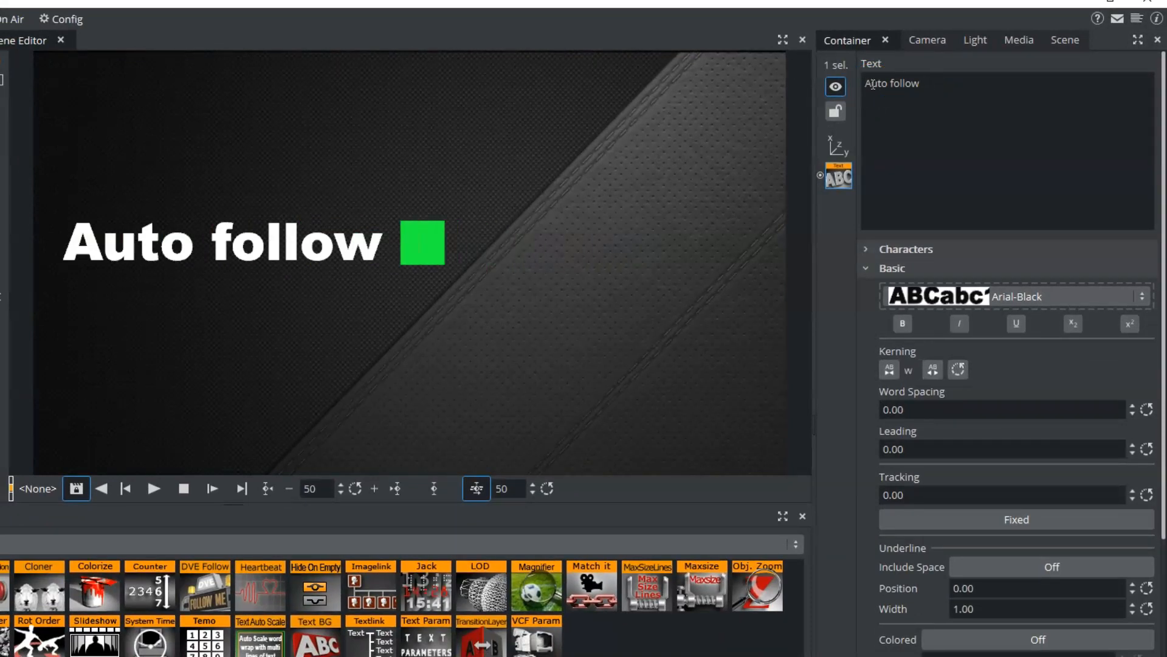
# Remove the Auto Follow plugin from the Rectangle container
pyautogui.click(282, 307)
pyautogui.moveTo(1, 578); pyautogui.dragTo(1, 517)
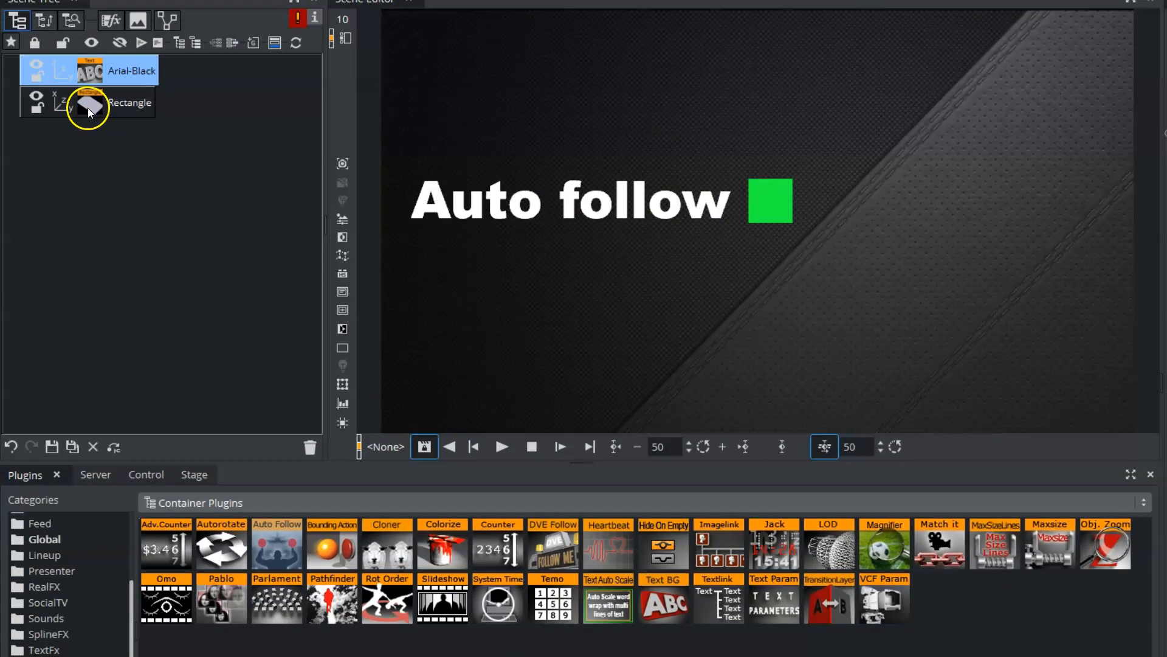
# Reshape the green rectangle into a long, thin horizontal bar and place it just below the "Auto follow" text
pyautogui.click(88, 109)
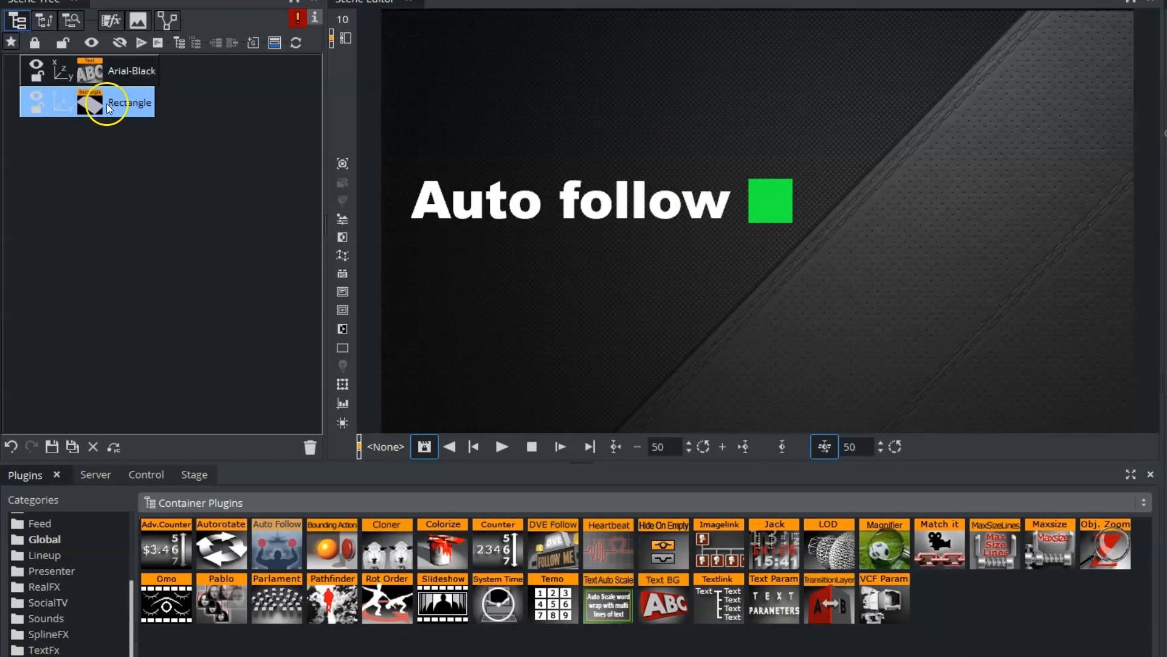
pyautogui.press('Return')
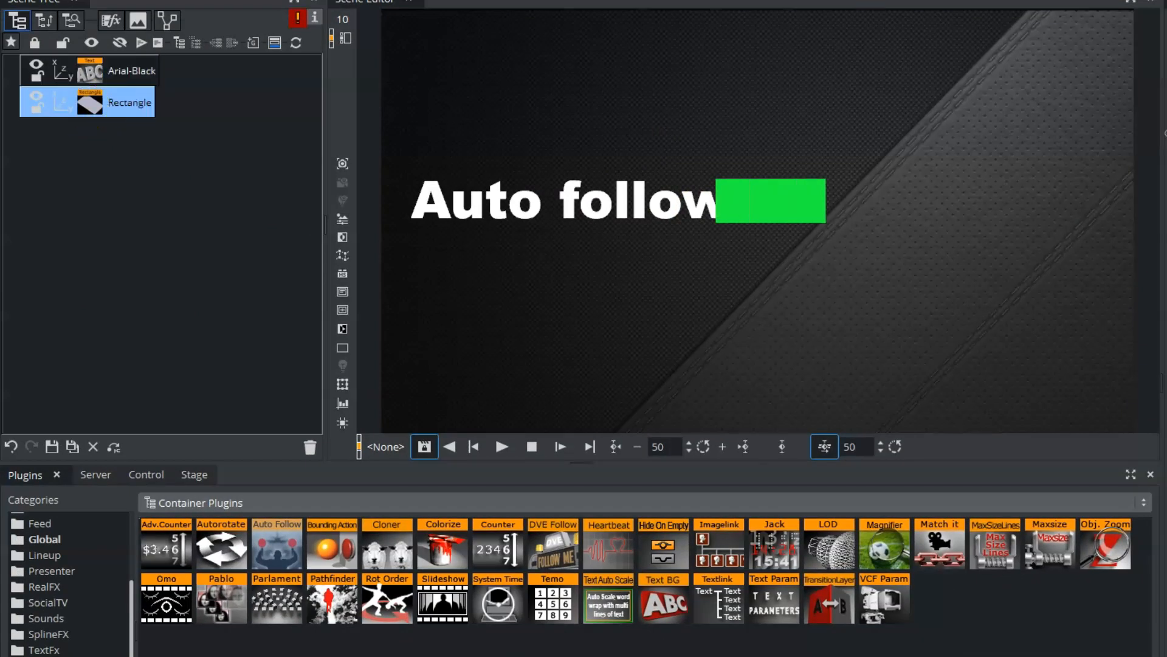
pyautogui.press('Return')
pyautogui.moveTo(1162, 133); pyautogui.dragTo(1165, 149)
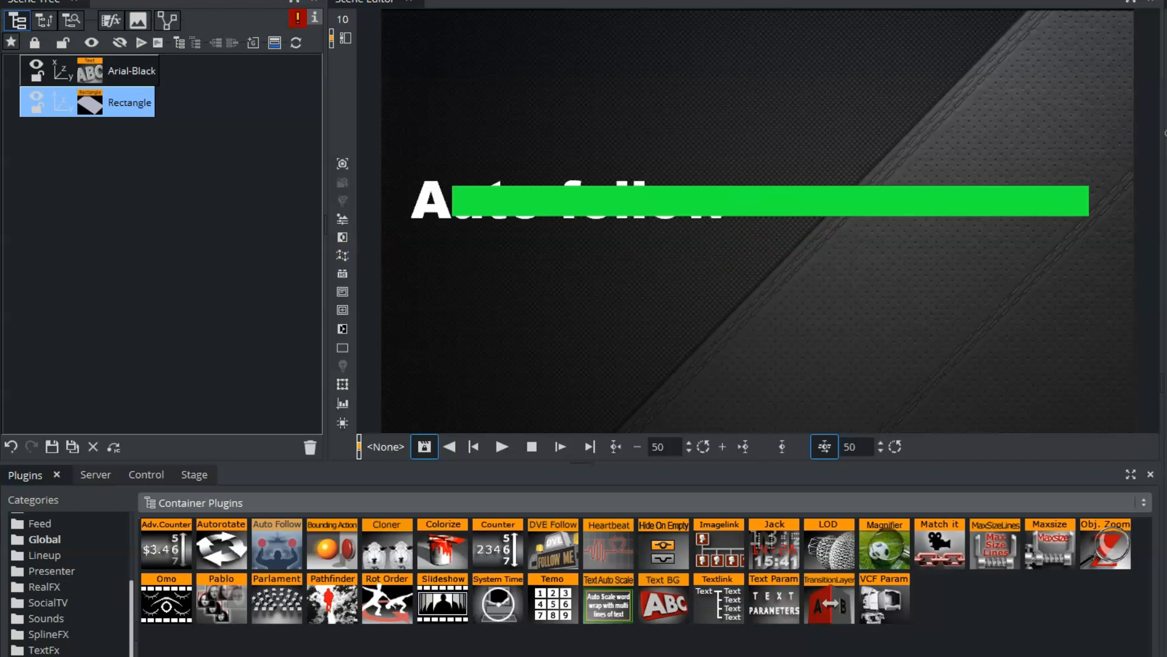
pyautogui.moveTo(1166, 133); pyautogui.dragTo(1158, 102)
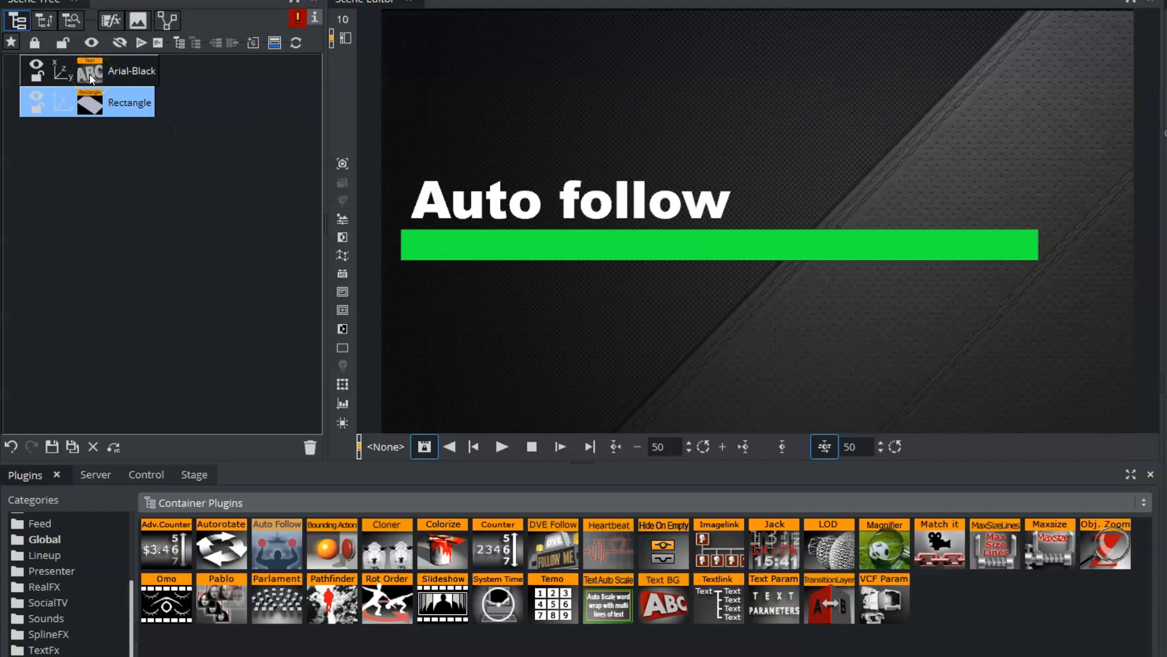
# Apply the Auto Follow plugin to the Rectangle container and set its direction to Y
pyautogui.moveTo(282, 538); pyautogui.dragTo(143, 110)
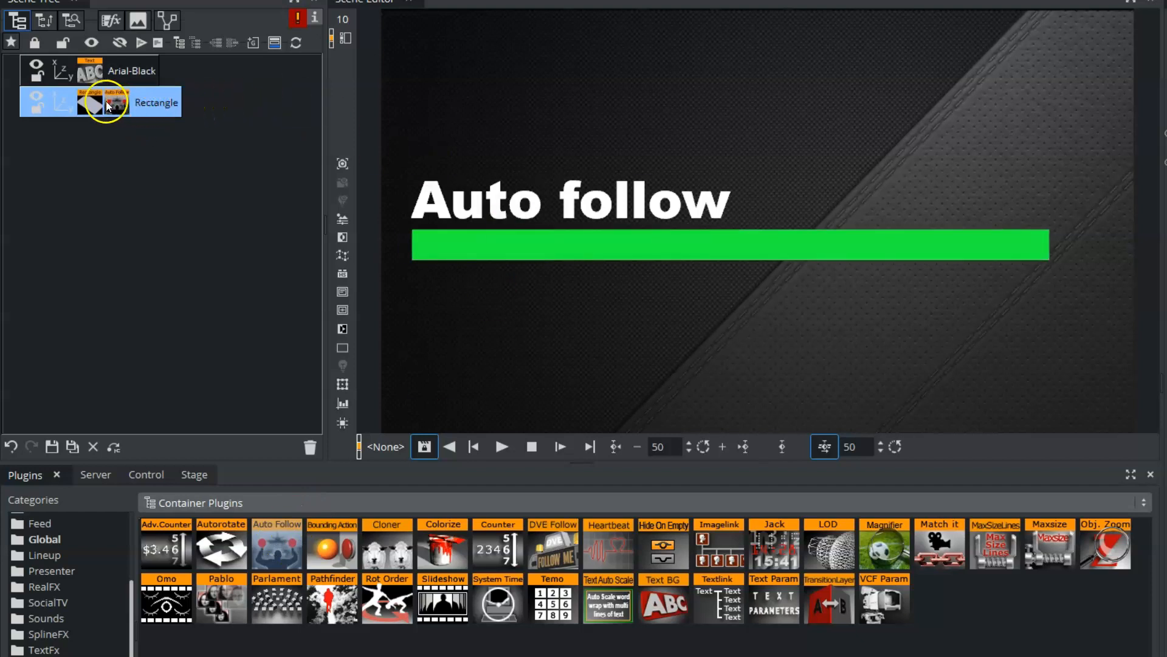
pyautogui.click(119, 108)
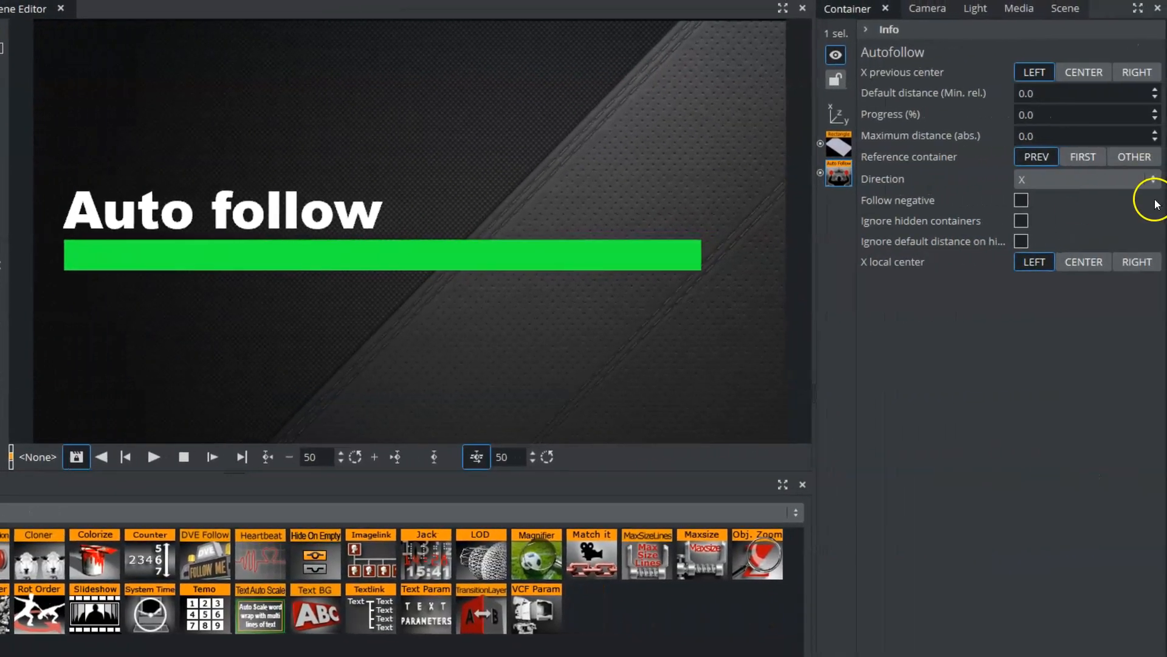
pyautogui.click(1045, 180)
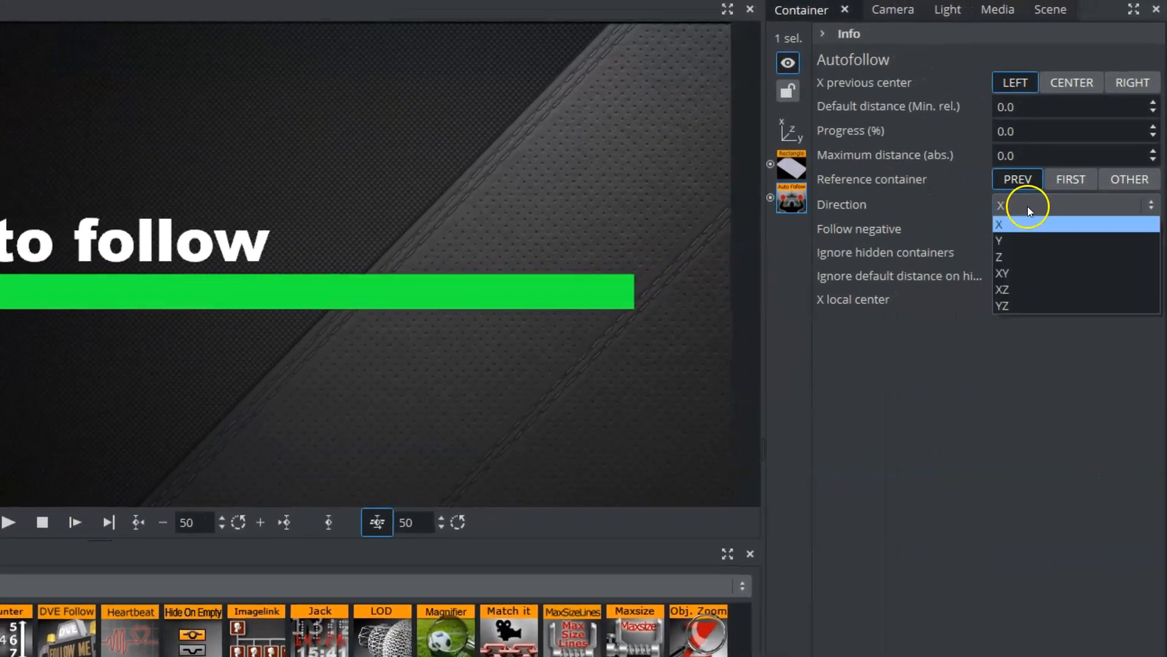
pyautogui.click(1030, 239)
pyautogui.click(416, 223)
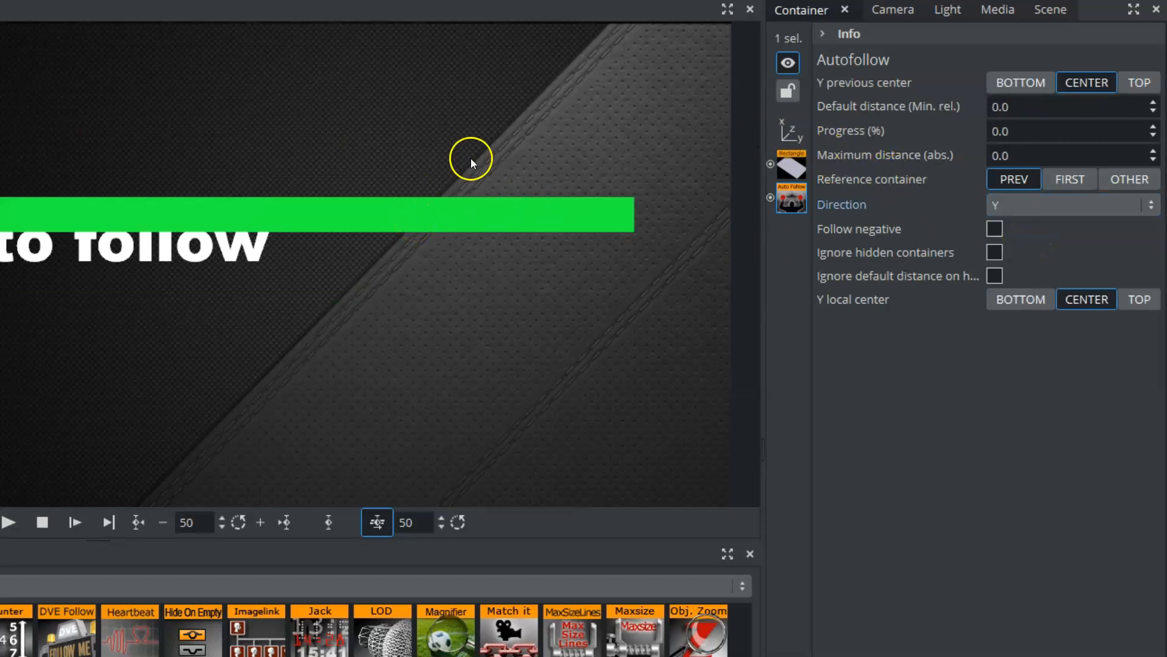
# Set the rectangle's X position to -765.5112
pyautogui.click(788, 127)
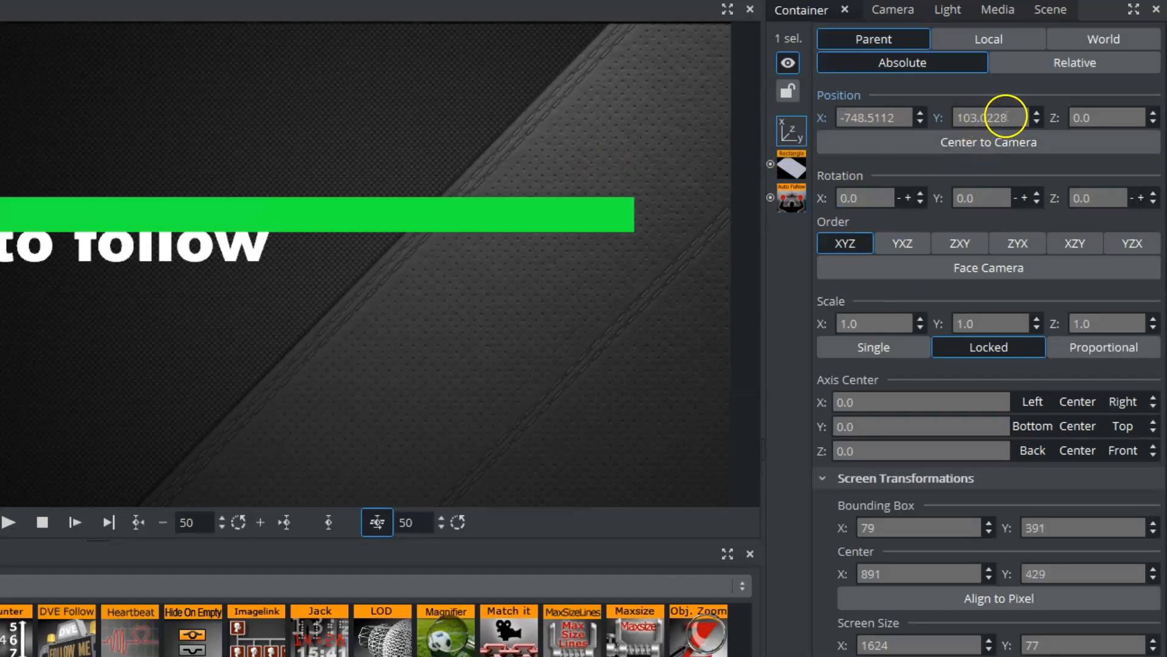
pyautogui.moveTo(994, 118)
pyautogui.mouseDown()
pyautogui.moveTo(988, 133)
pyautogui.moveTo(1007, 128)
pyautogui.mouseUp()
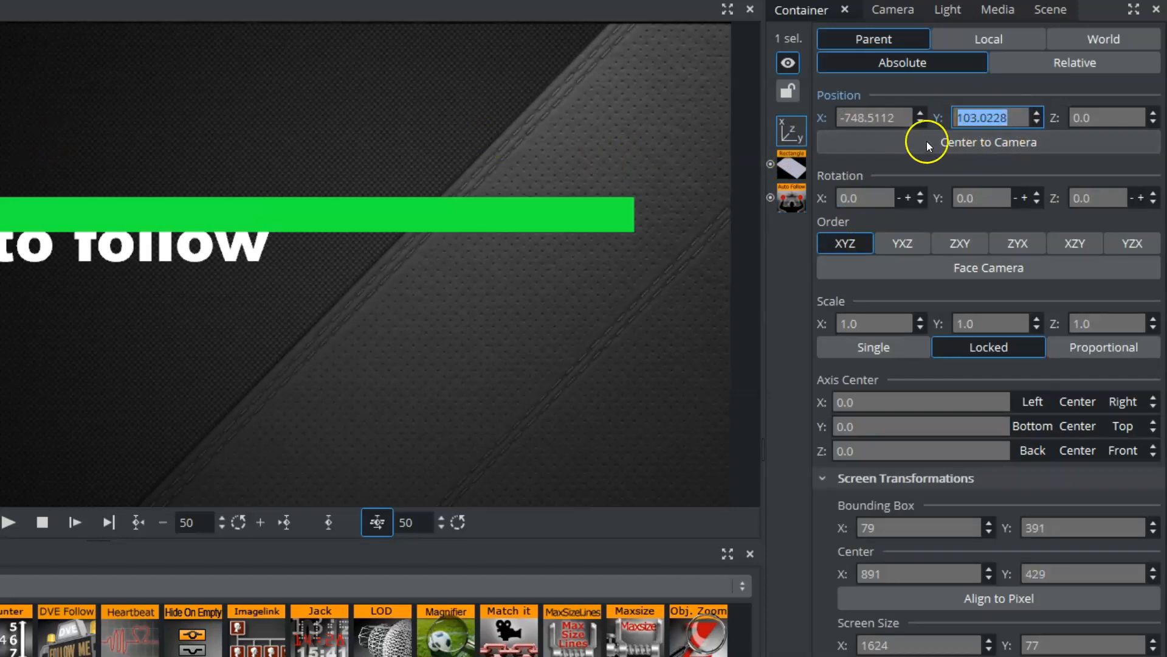
pyautogui.moveTo(883, 118)
pyautogui.mouseDown()
pyautogui.moveTo(852, 112)
pyautogui.moveTo(867, 108)
pyautogui.mouseUp()
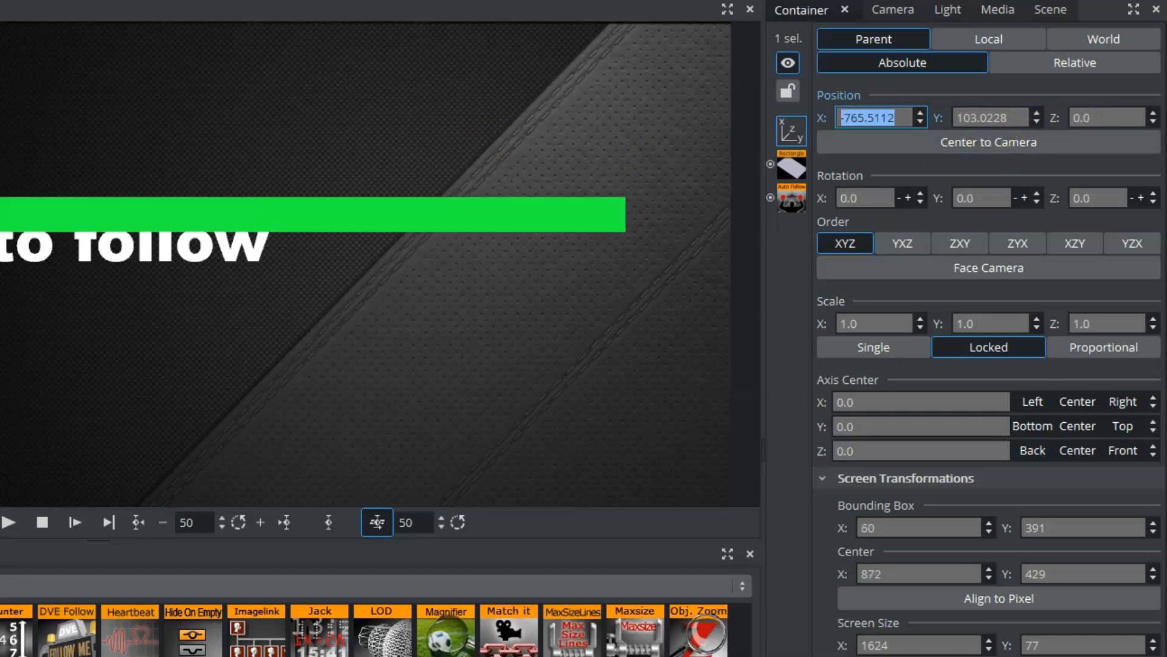
pyautogui.click(629, 146)
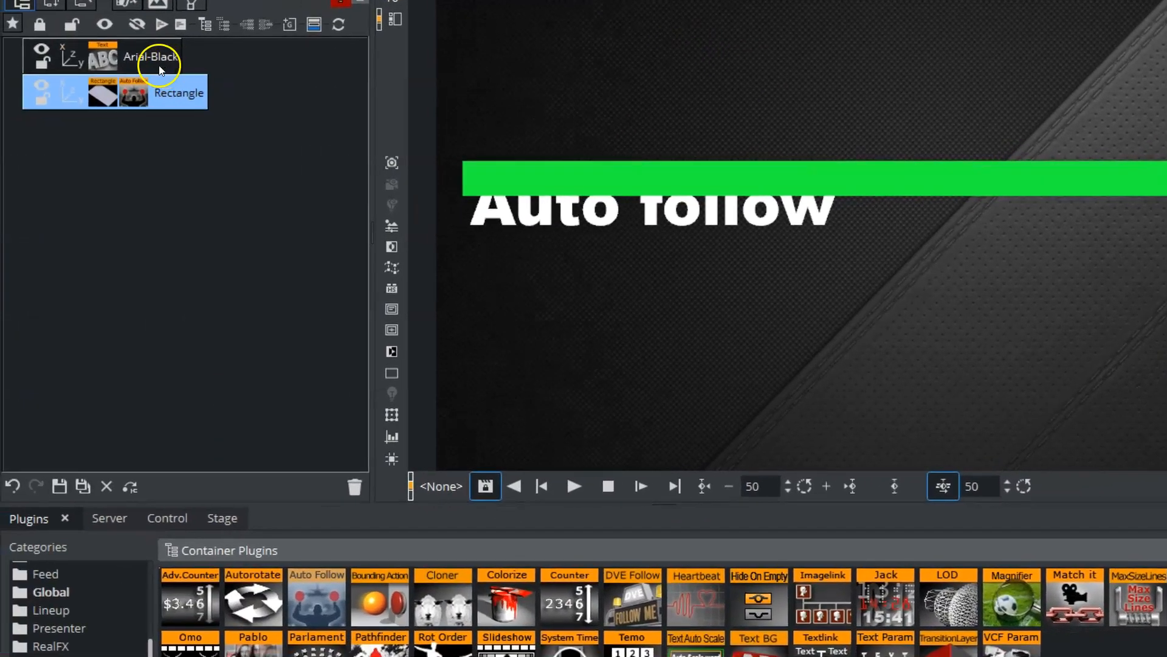
# Enable Follow negative in the rectangle's Autofollow settings, keeping the Y local center on Center
pyautogui.click(160, 67)
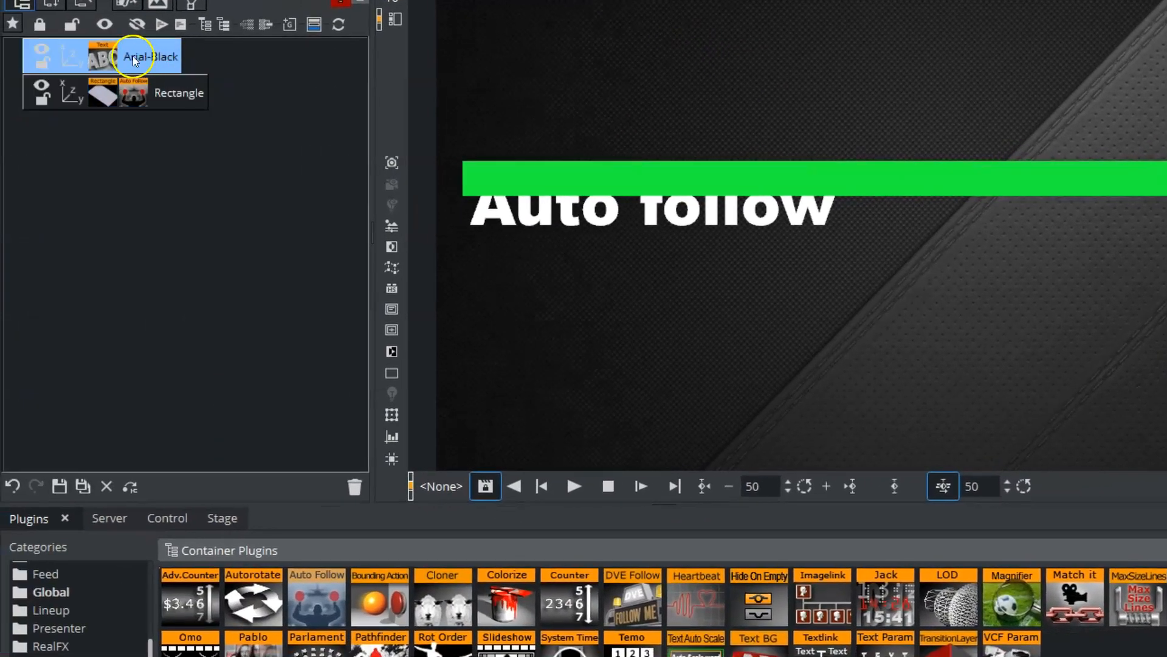
pyautogui.click(177, 92)
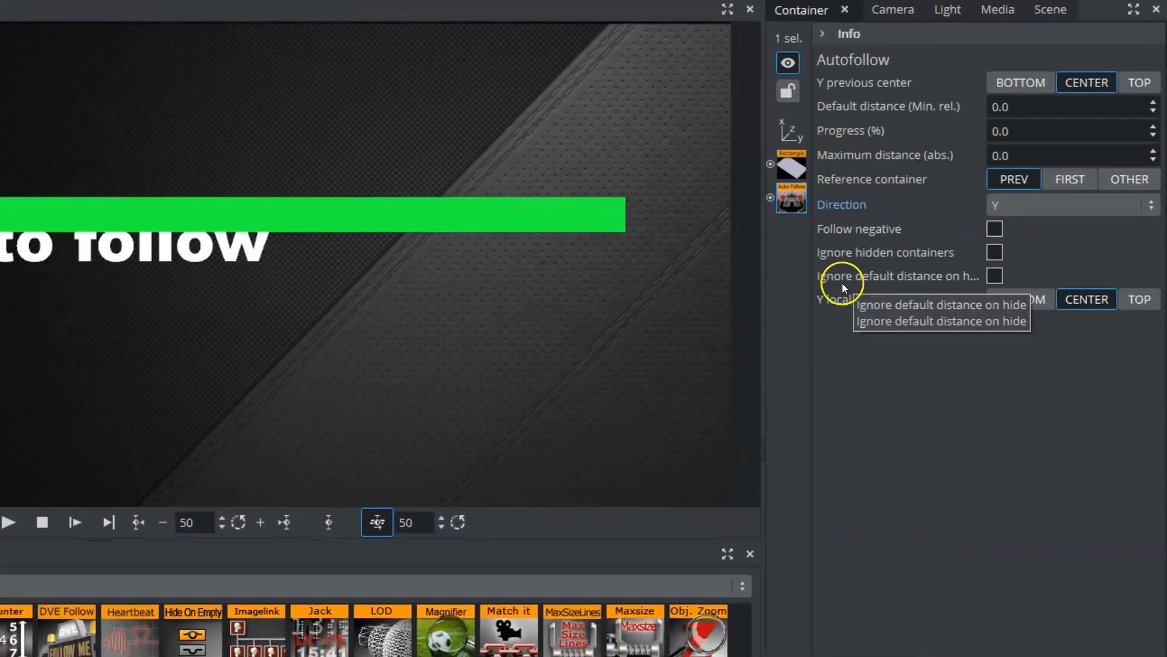
pyautogui.click(1049, 300)
pyautogui.click(1076, 298)
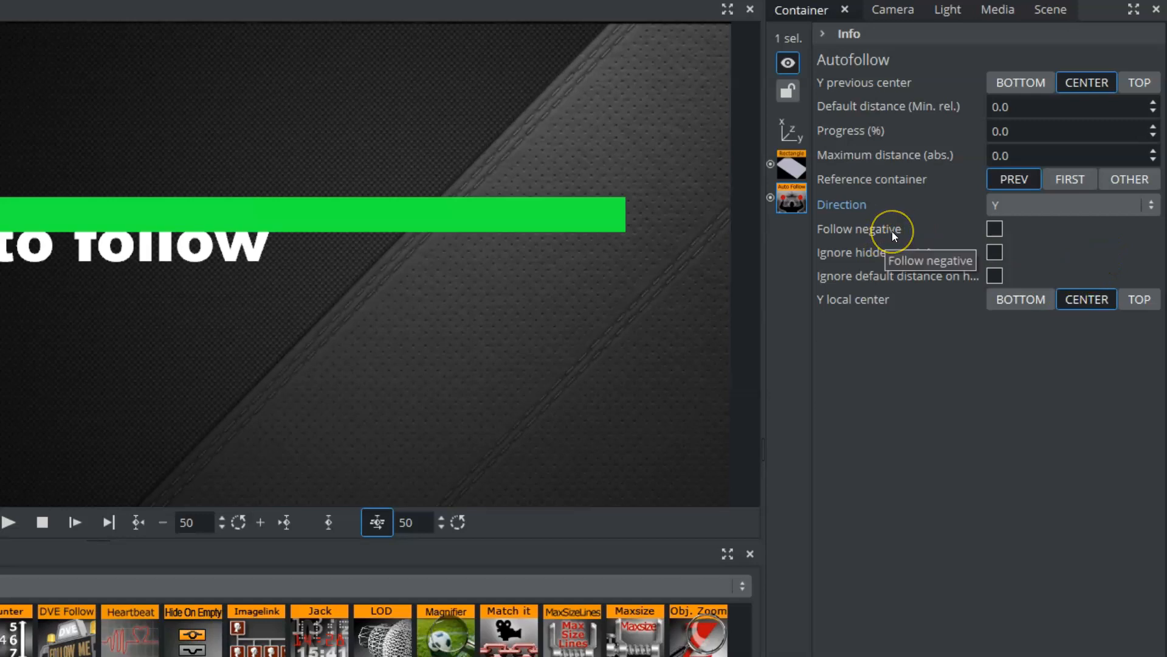
pyautogui.click(995, 228)
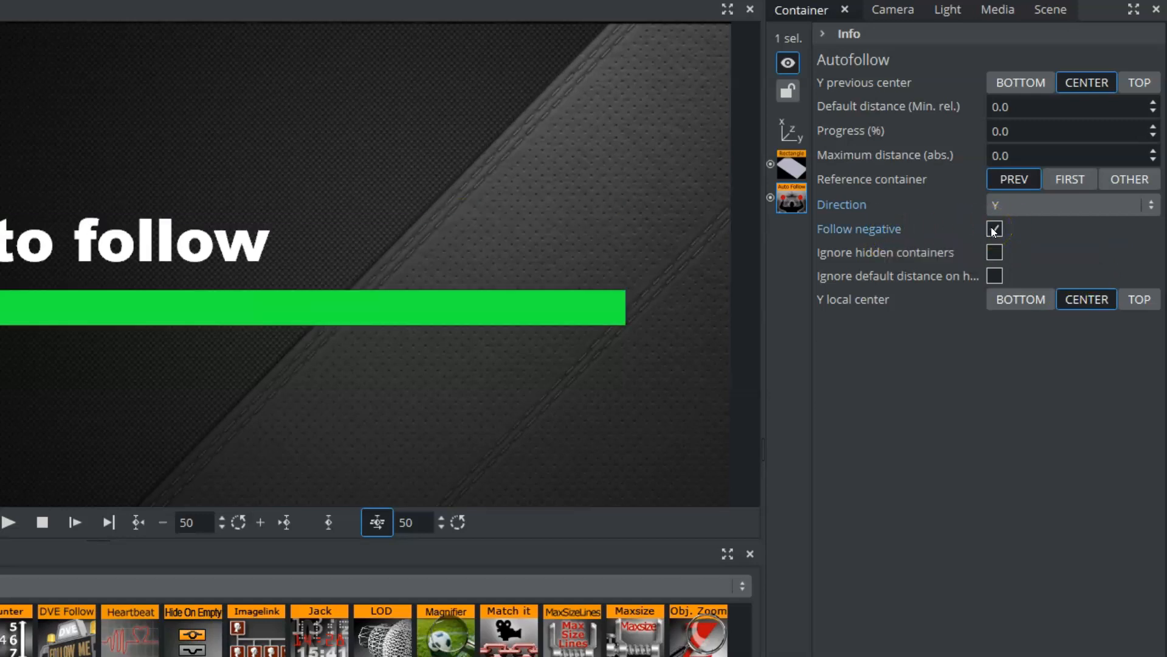
# Add the lines "slslsls" and "lslslsl" below "Auto follow" in the Arial-Black text container
pyautogui.click(1, 116)
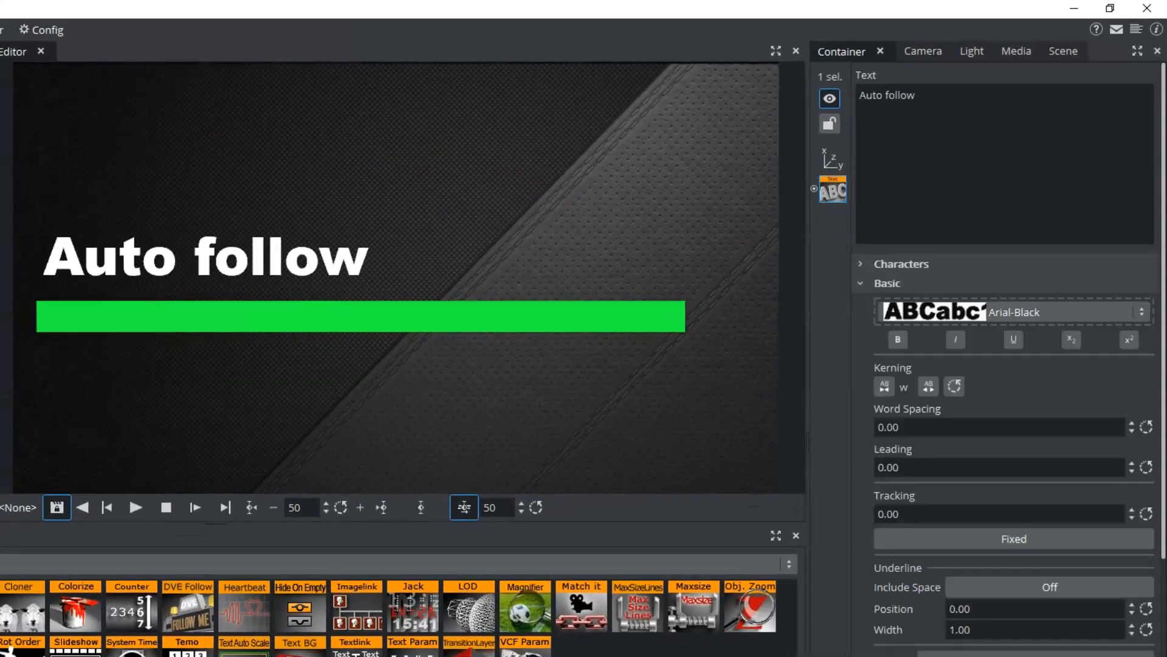
pyautogui.click(943, 97)
pyautogui.press('Return')
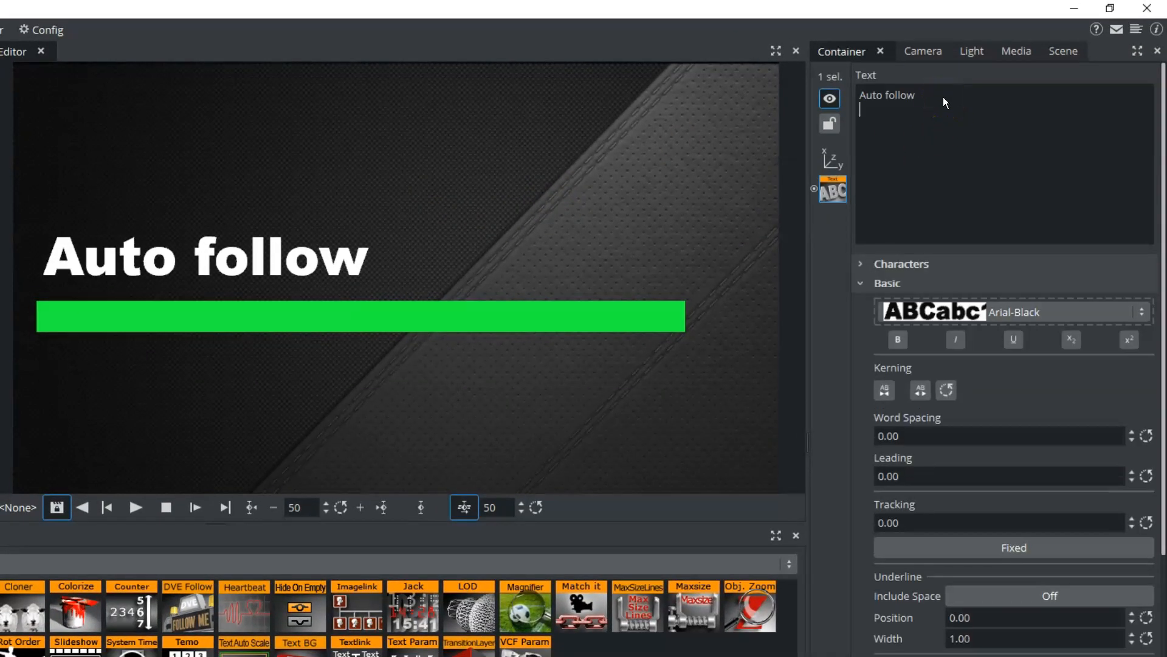
pyautogui.write('slslsls')
pyautogui.press('Return')
pyautogui.write('lslslsl')
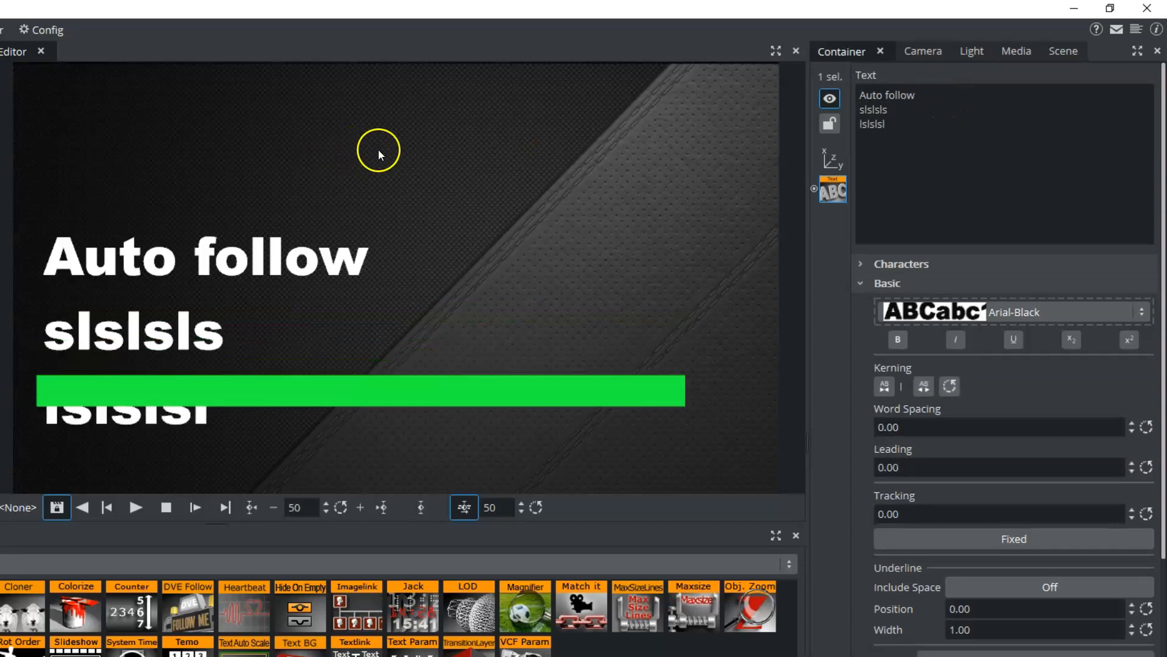
# Set the default distance in the rectangle's Autofollow settings to 130
pyautogui.click(1, 155)
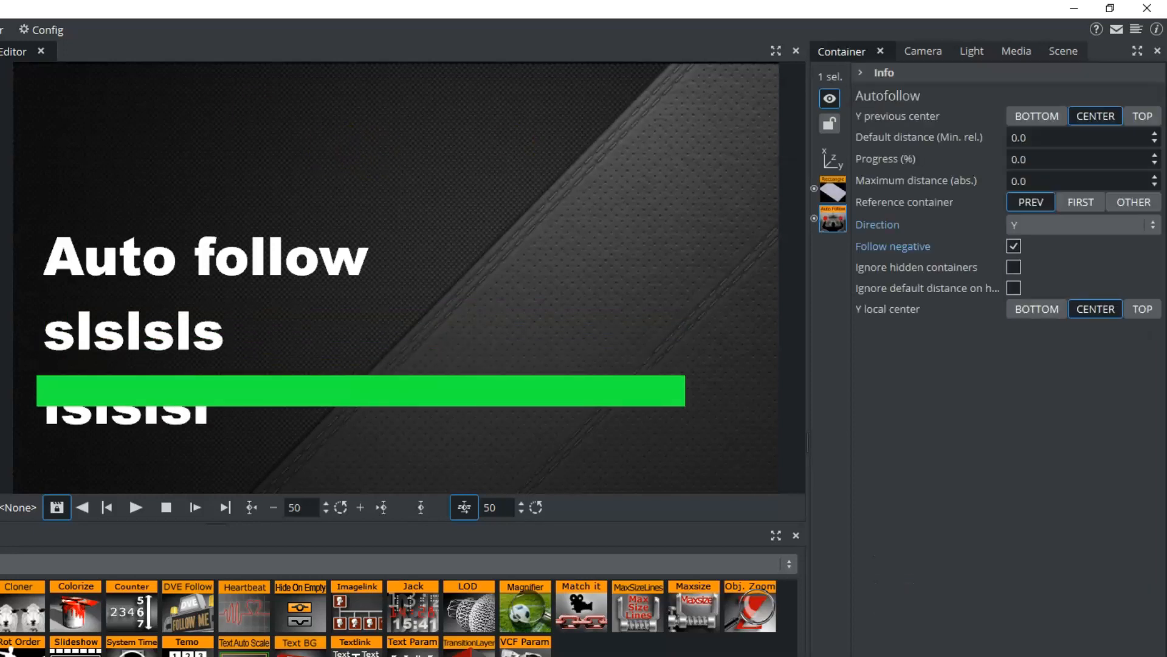
pyautogui.moveTo(1032, 141); pyautogui.dragTo(1135, 143)
pyautogui.click(1135, 143)
pyautogui.click(1135, 143)
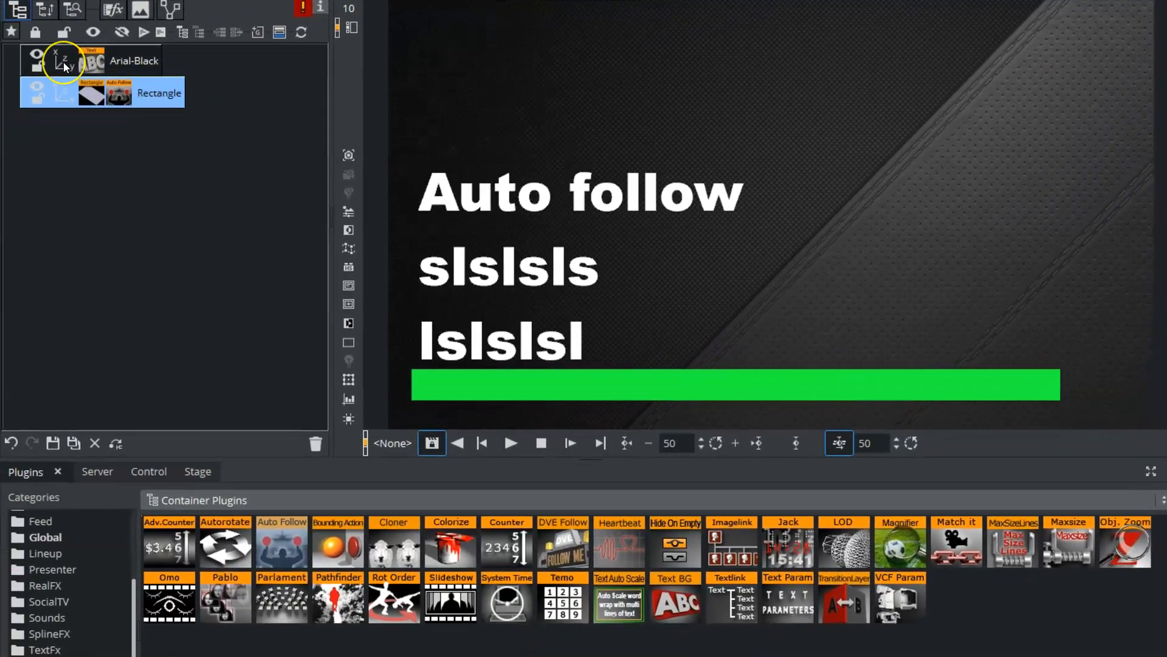
# Set the Arial-Black container's Y axis center to Center and raise its Y position to 101.6804
pyautogui.click(65, 66)
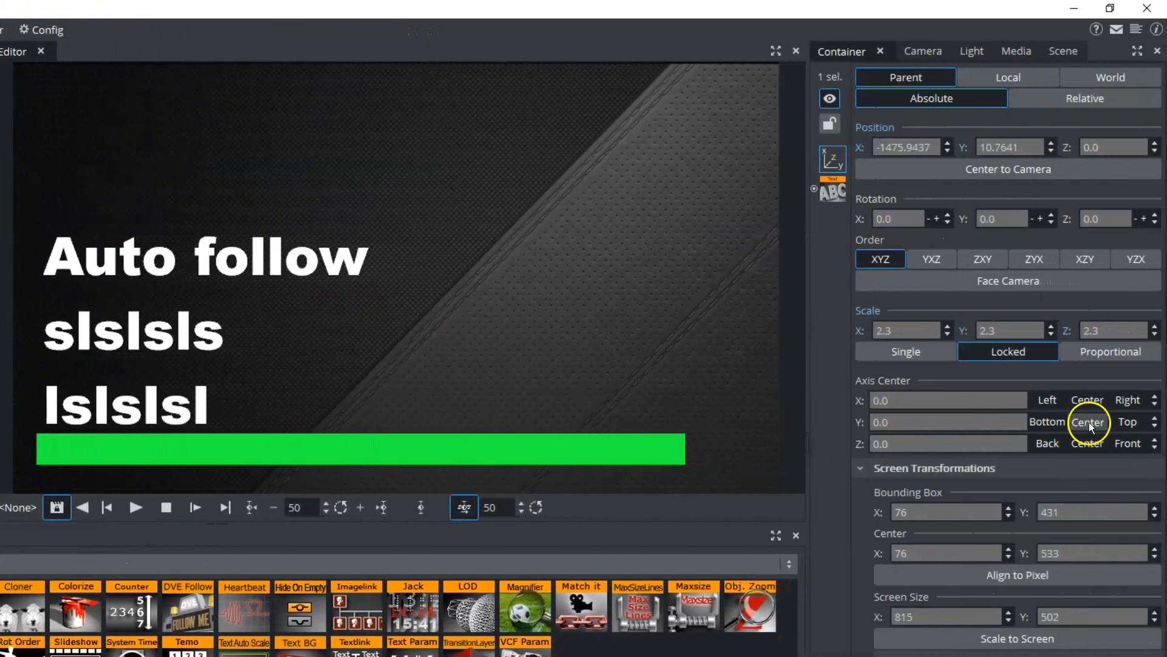
pyautogui.click(1089, 422)
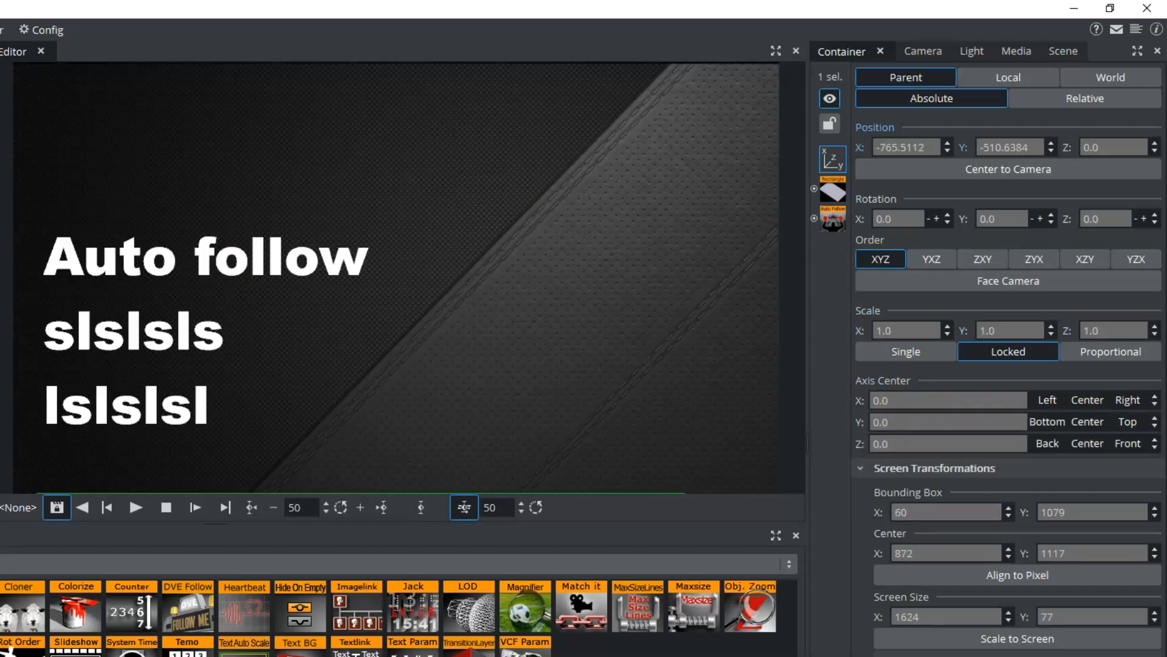
pyautogui.click(833, 219)
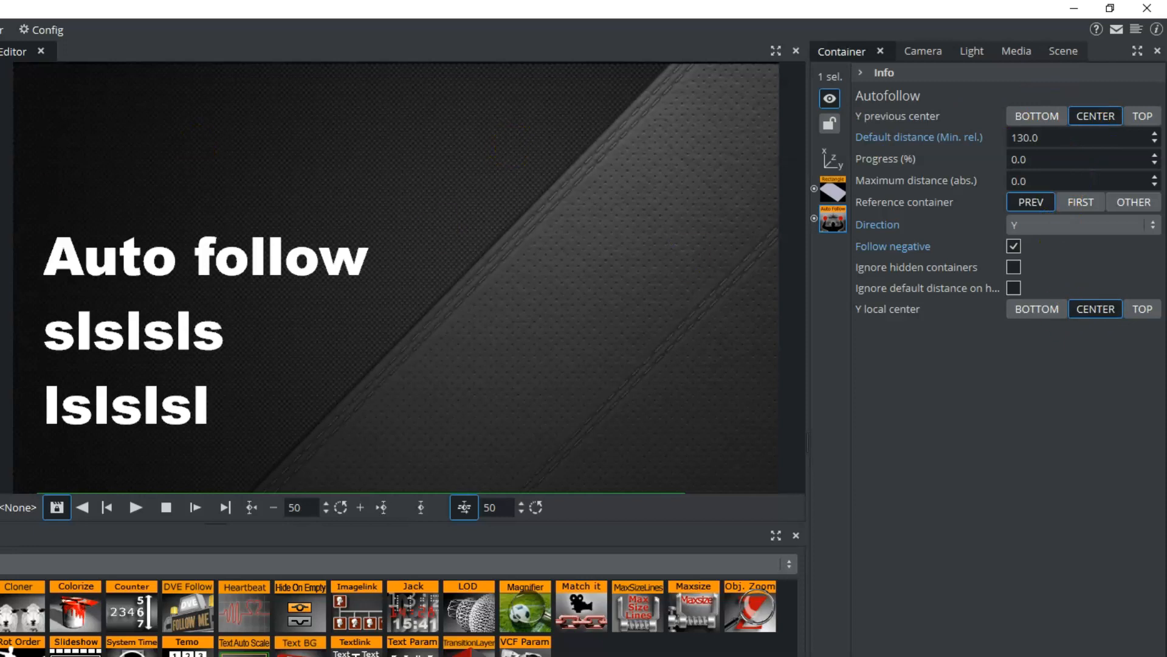
pyautogui.moveTo(981, 148); pyautogui.dragTo(1164, 102)
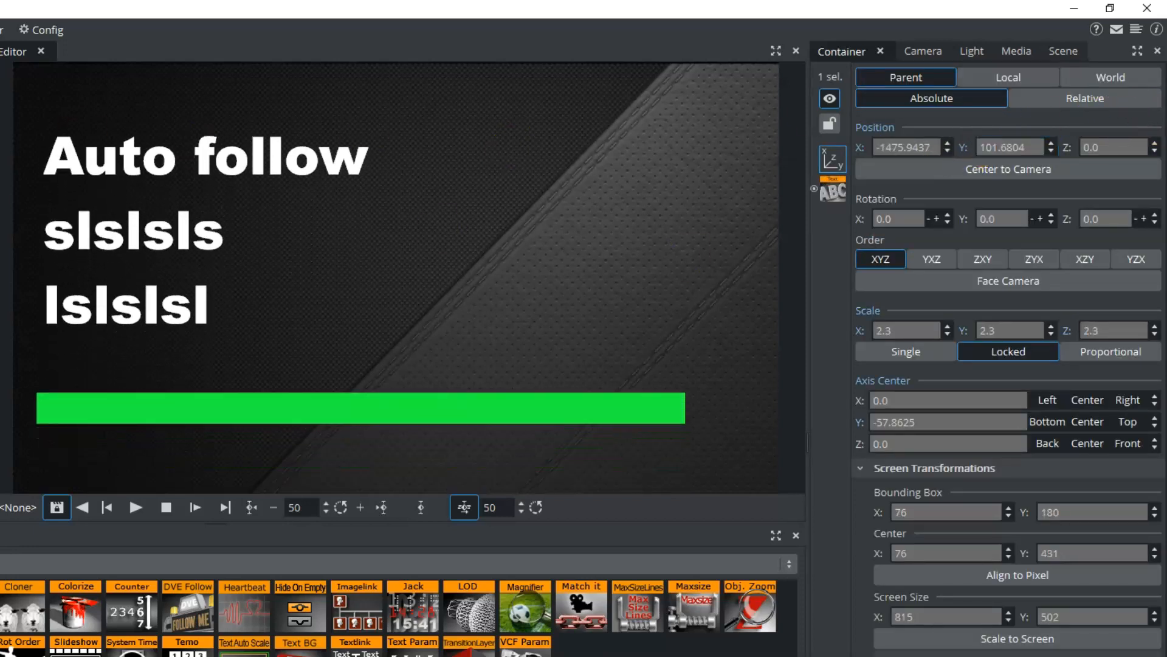
# Delete the two extra lines from the text container so only "Auto follow" is left
pyautogui.click(833, 189)
pyautogui.moveTo(909, 134); pyautogui.dragTo(834, 122)
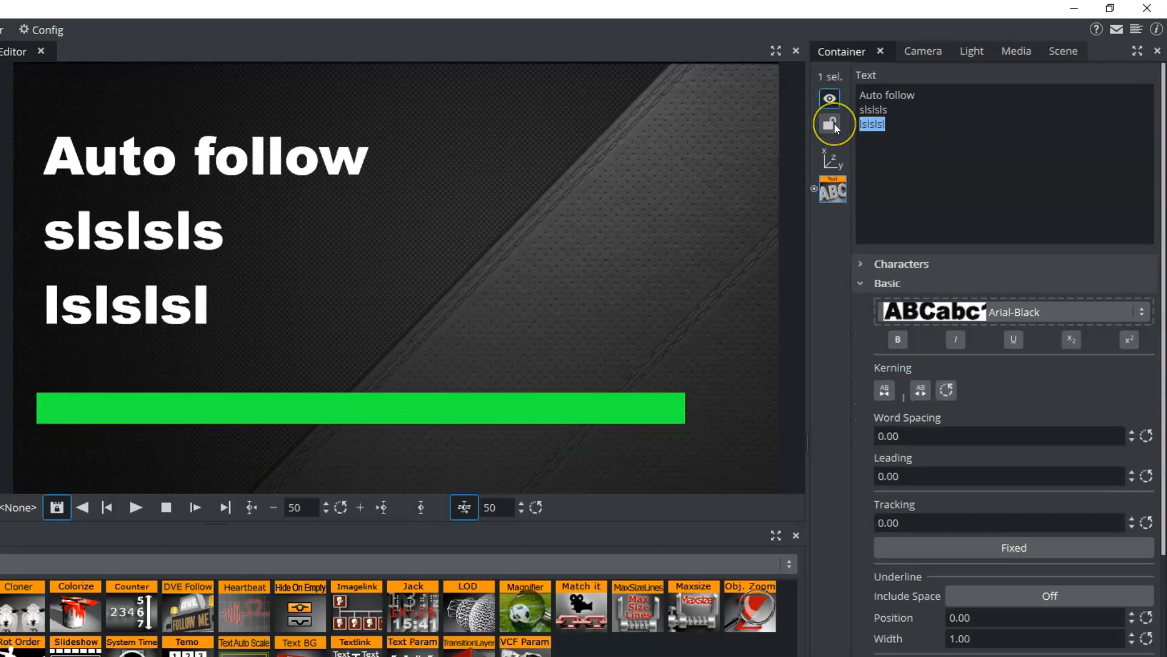
pyautogui.press('BackSpace')
pyautogui.press('BackSpace')
pyautogui.press('BackSpace')
pyautogui.press('BackSpace')
pyautogui.press('BackSpace')
pyautogui.press('BackSpace')
pyautogui.press('BackSpace')
pyautogui.press('BackSpace')
pyautogui.press('BackSpace')
pyautogui.press('BackSpace')
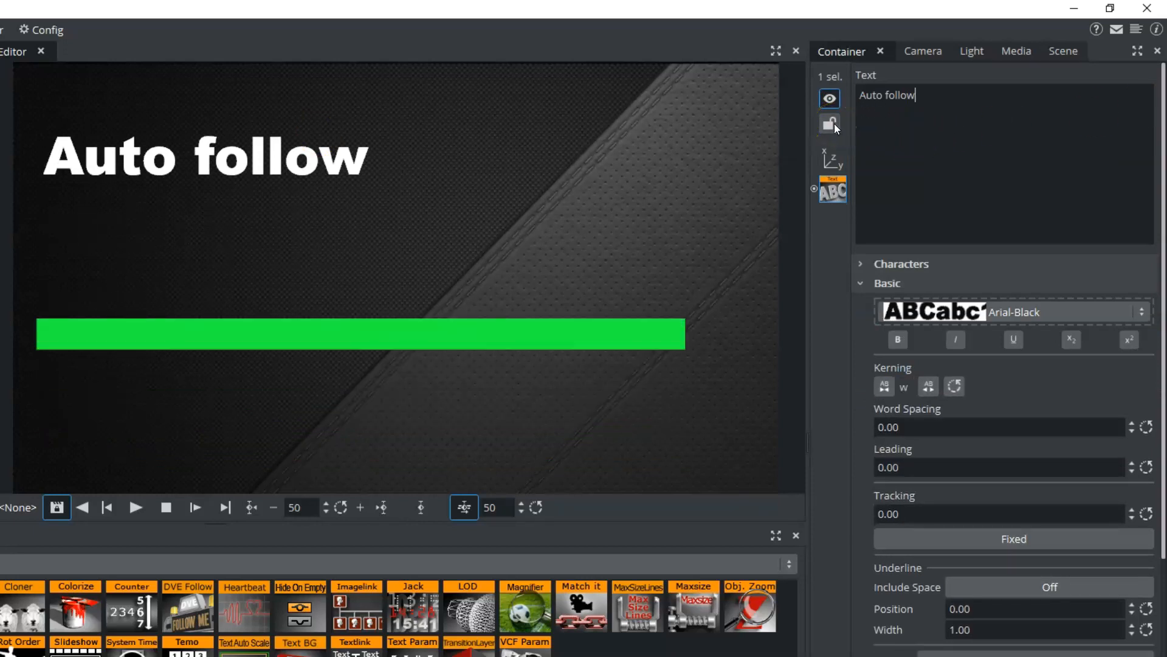
# Test the vertical following by adding the lines "a" and "lslslslsls" to the text and deleting them
pyautogui.press('Return')
pyautogui.write('a')
pyautogui.press('Return')
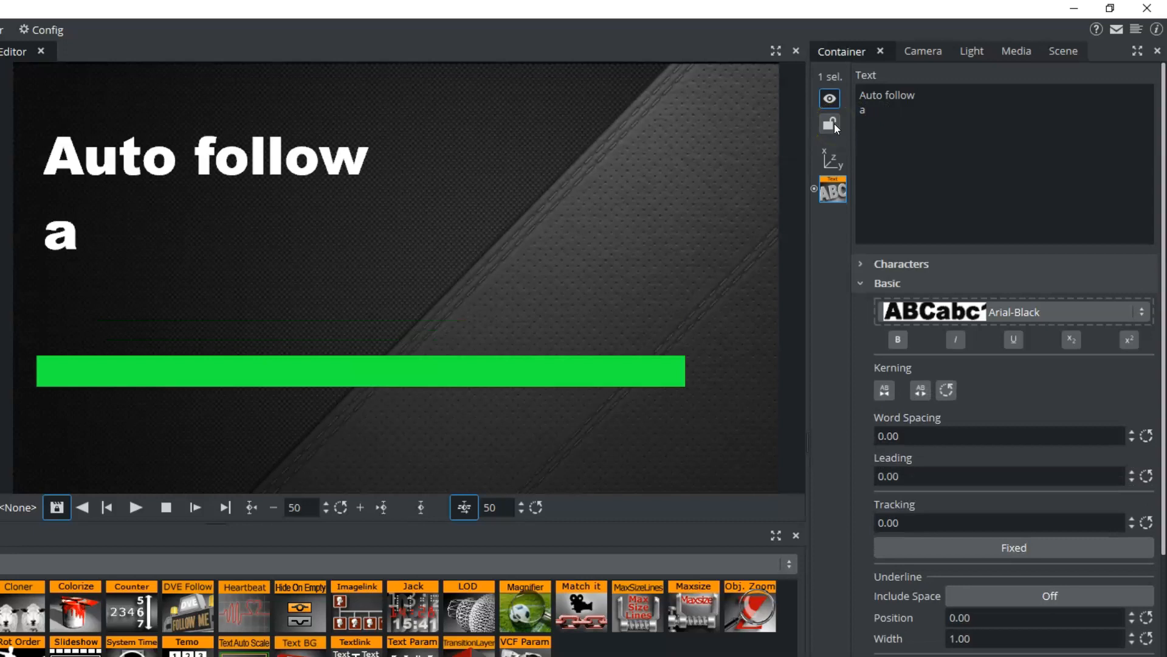
pyautogui.press('Return')
pyautogui.write('lslslslsls')
pyautogui.press('BackSpace')
pyautogui.press('BackSpace')
pyautogui.press('BackSpace')
pyautogui.press('BackSpace')
pyautogui.press('BackSpace')
pyautogui.press('BackSpace')
pyautogui.press('BackSpace')
pyautogui.press('BackSpace')
pyautogui.press('BackSpace')
pyautogui.press('BackSpace')
pyautogui.press('BackSpace')
pyautogui.press('BackSpace')
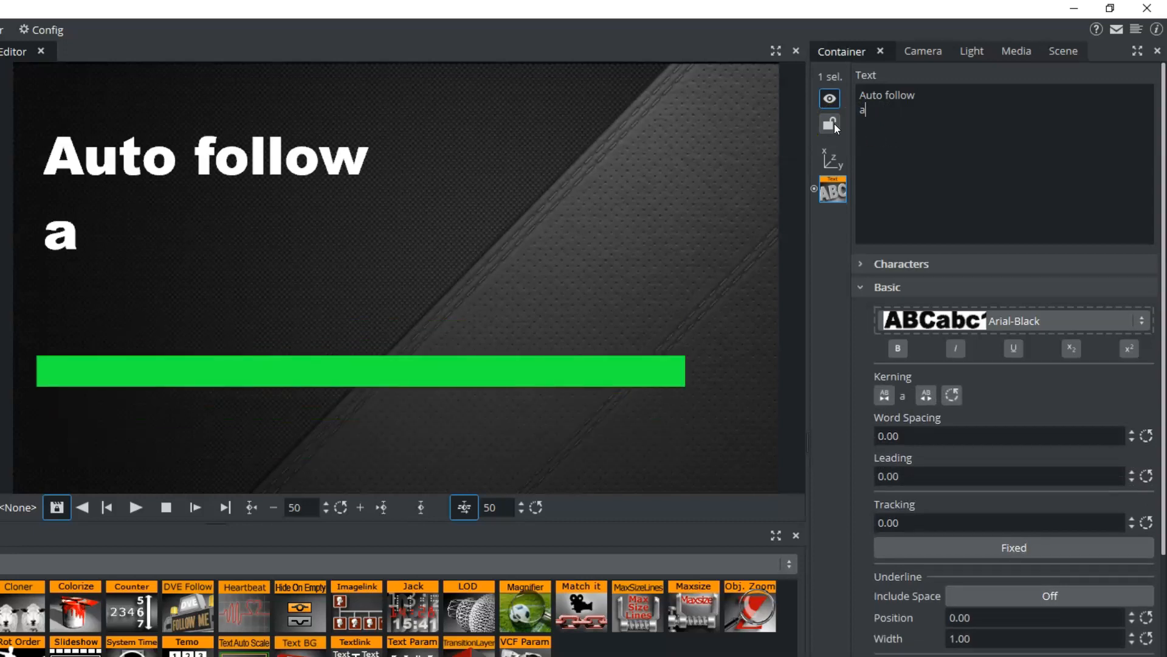
pyautogui.press('BackSpace')
pyautogui.press('BackSpace')
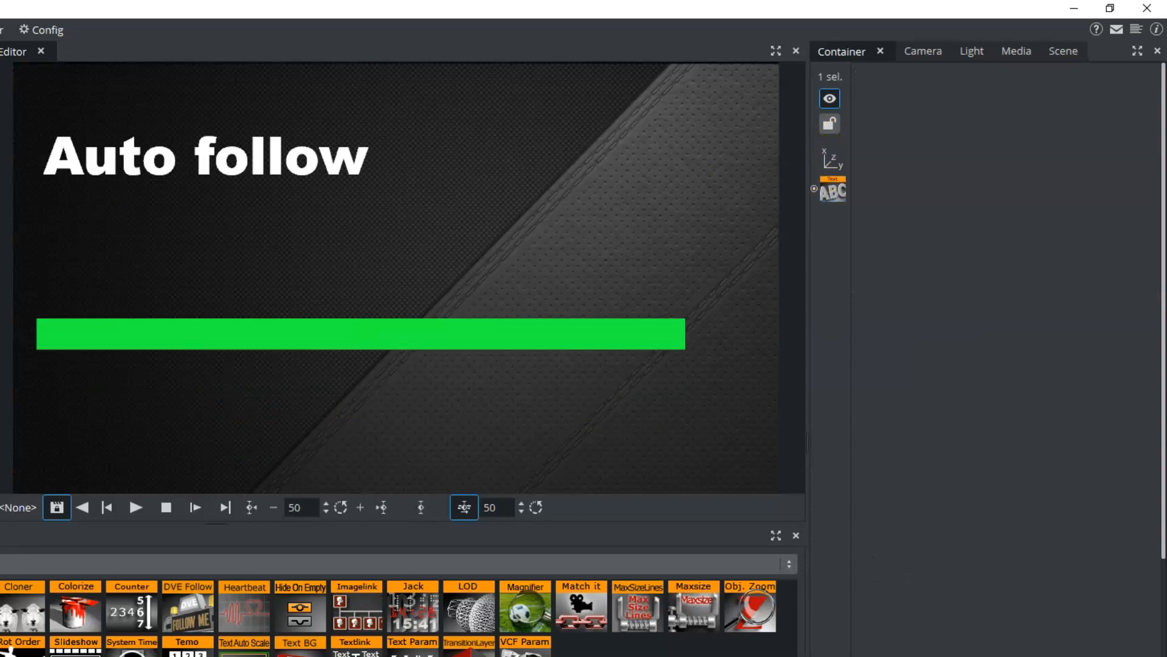
# Reduce the rectangle's Autofollow default distance to bring it just below the text, and add the lines "sksksksk" and "sdfasdafs"
pyautogui.moveTo(1079, 141); pyautogui.dragTo(893, 146)
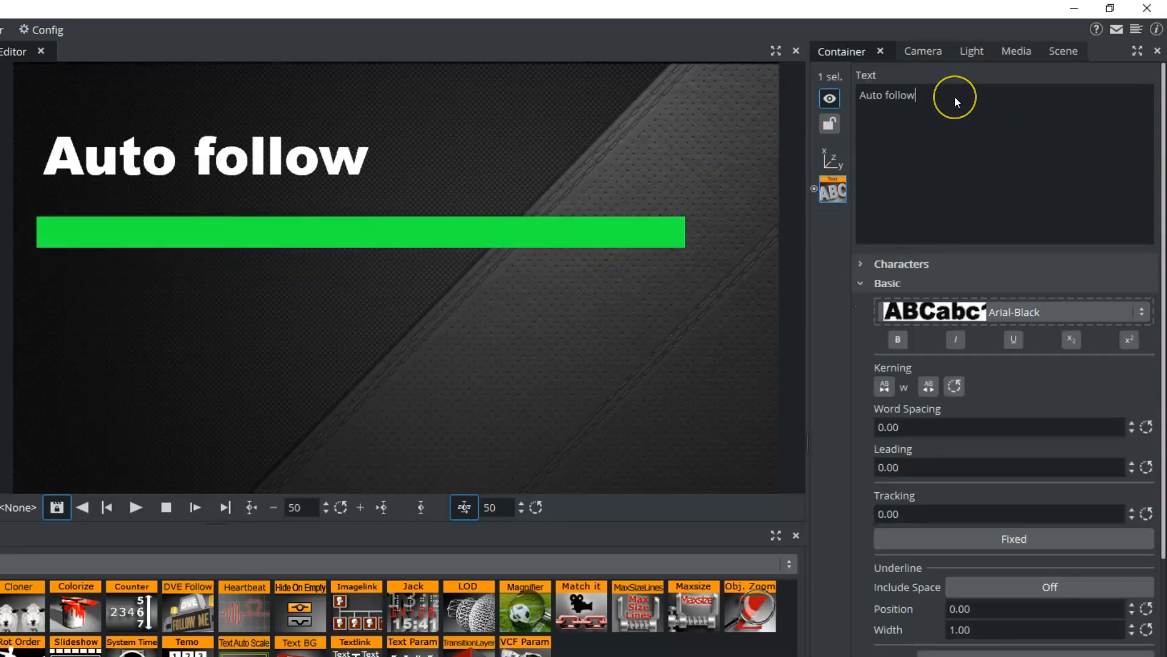
pyautogui.press('Return')
pyautogui.write('sksksks')
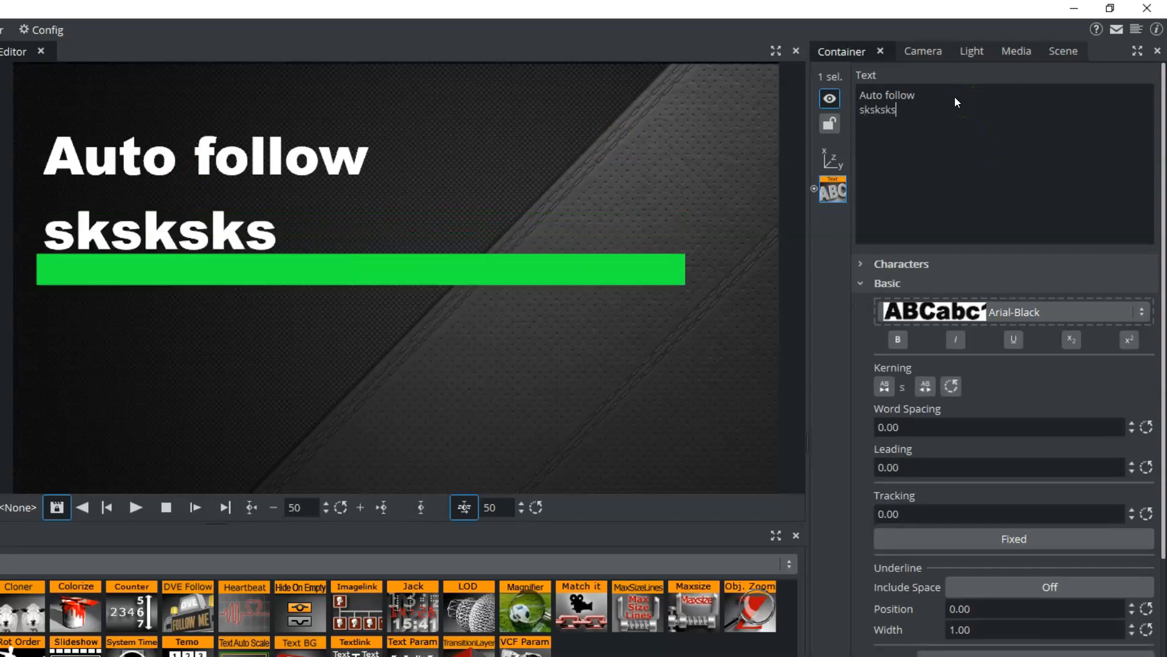
pyautogui.write('k sdfasdafs')
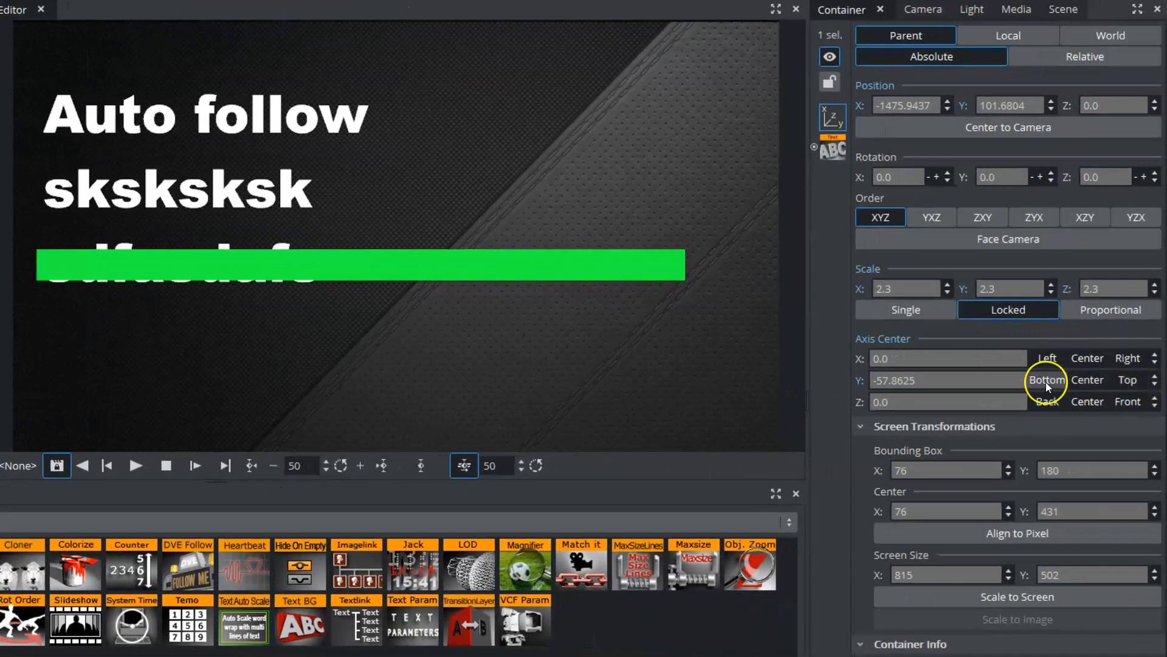
# Set the Y axis center of the Arial-Black text container to Bottom
pyautogui.click(1046, 382)
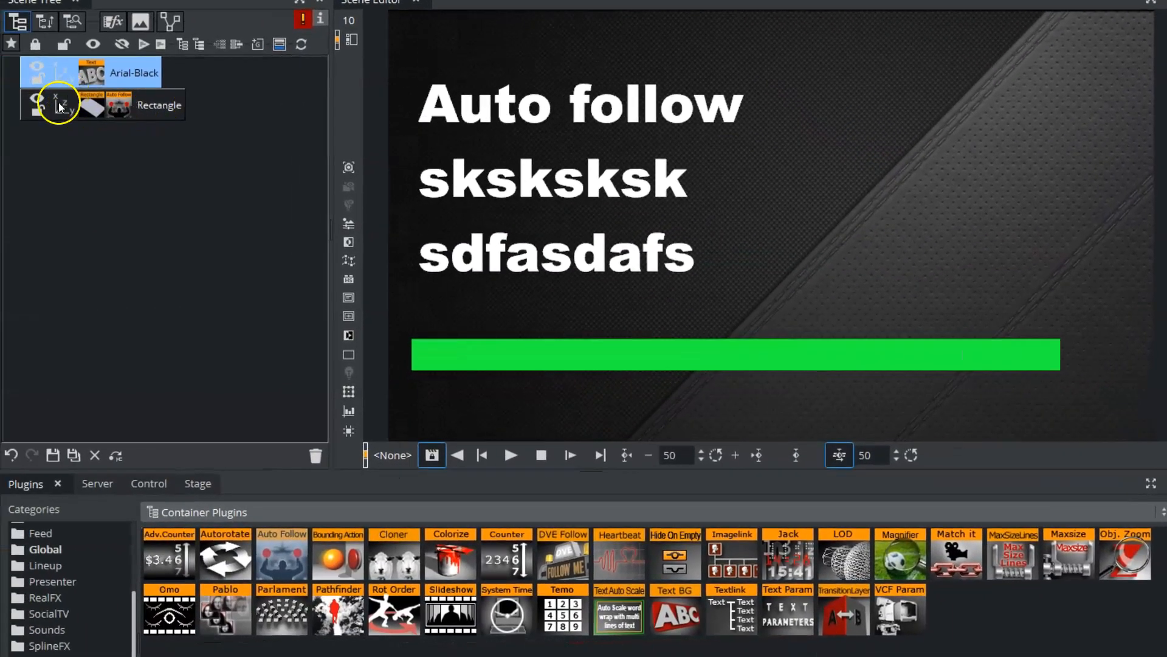
# Set the Y axis center of the Rectangle container to Top
pyautogui.click(59, 107)
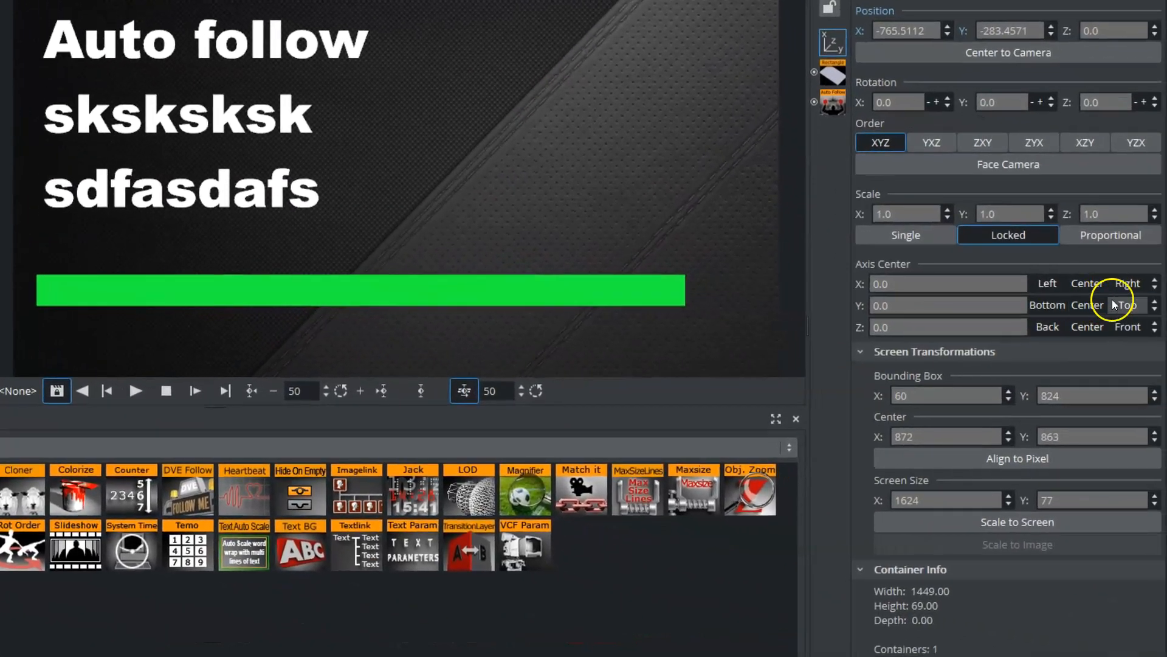
pyautogui.click(1128, 305)
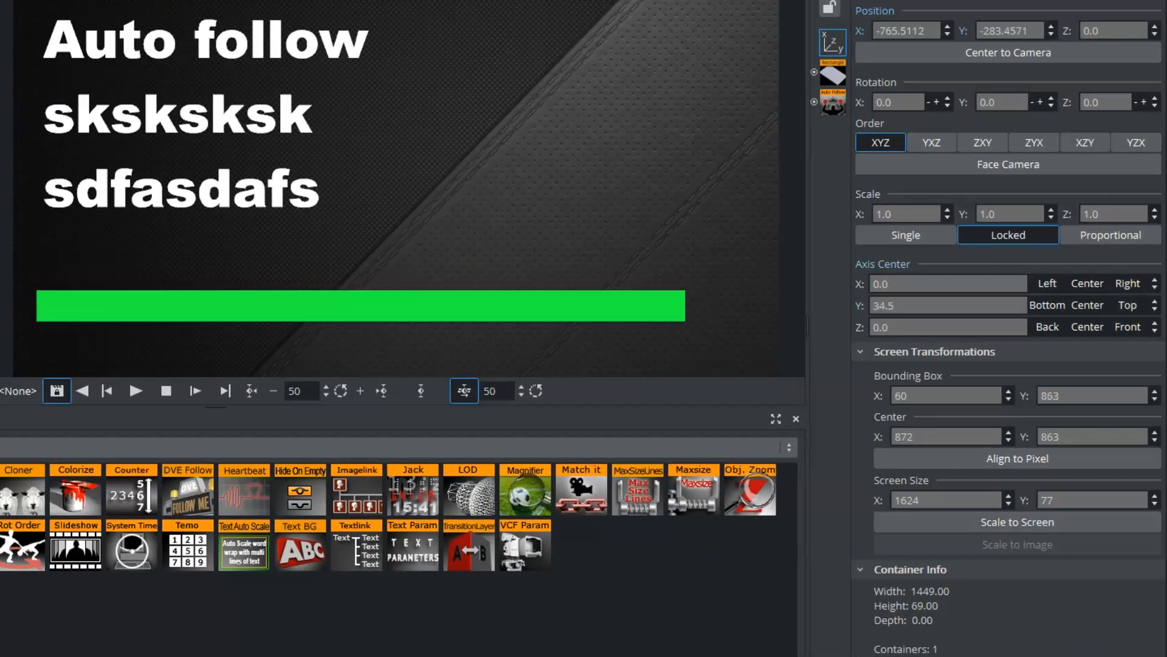
# Set the rectangle's Autofollow Y previous center to Bottom and Y local center to Top, and adjust Default distance to place it just below the last text line
pyautogui.click(833, 103)
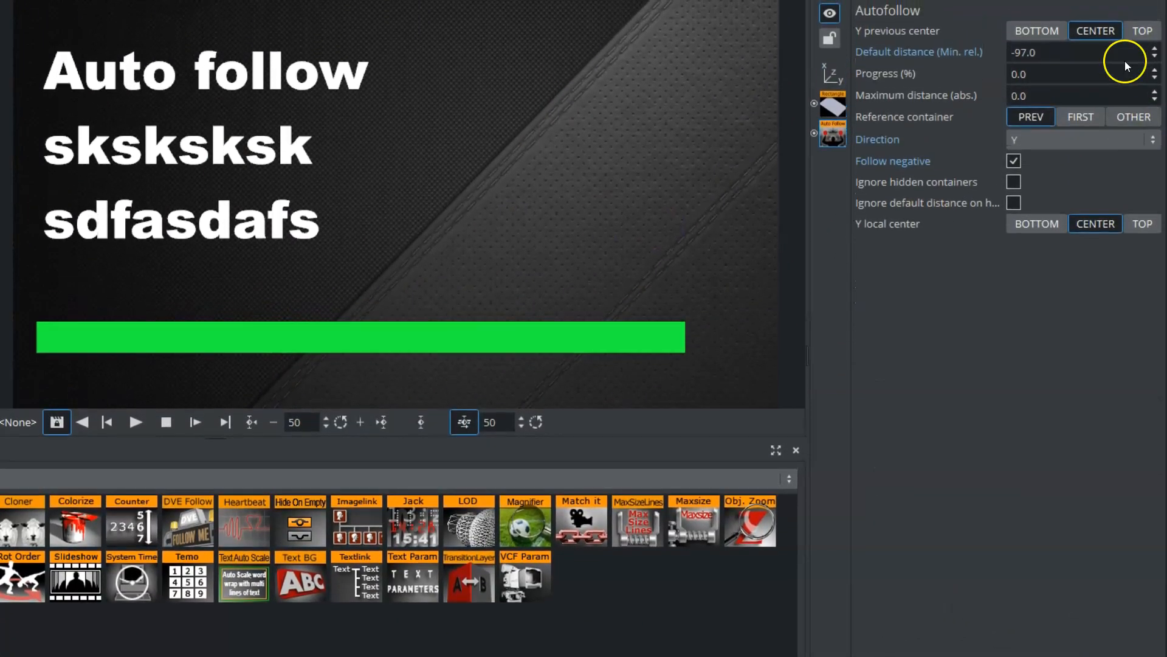
pyautogui.click(1034, 36)
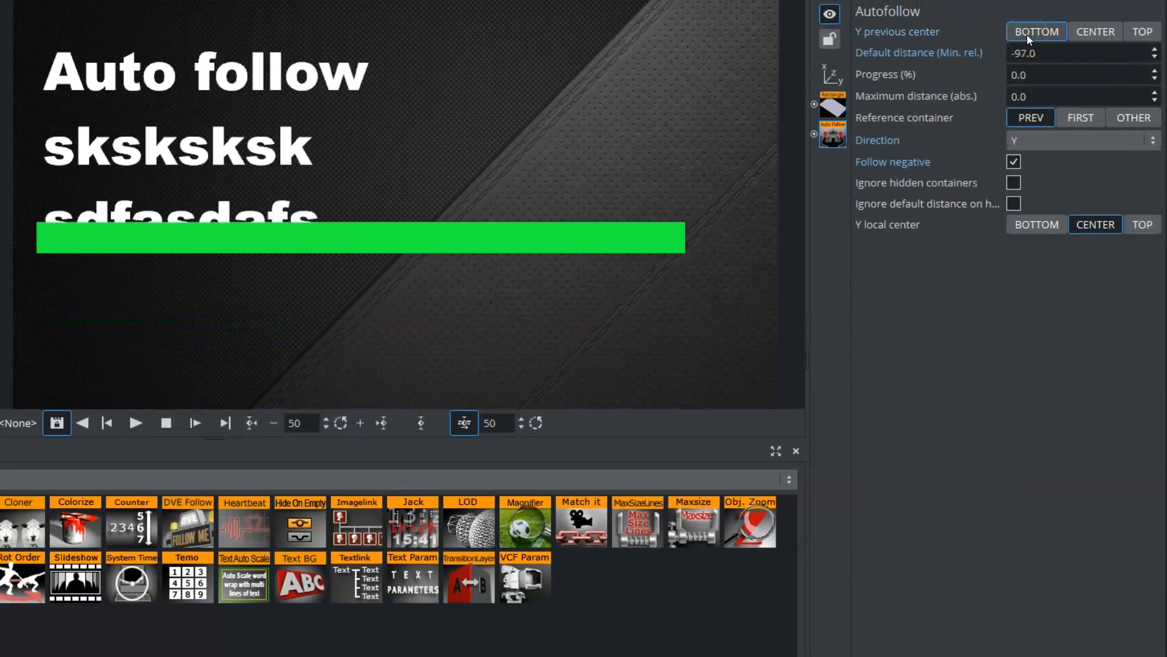
pyautogui.click(1141, 224)
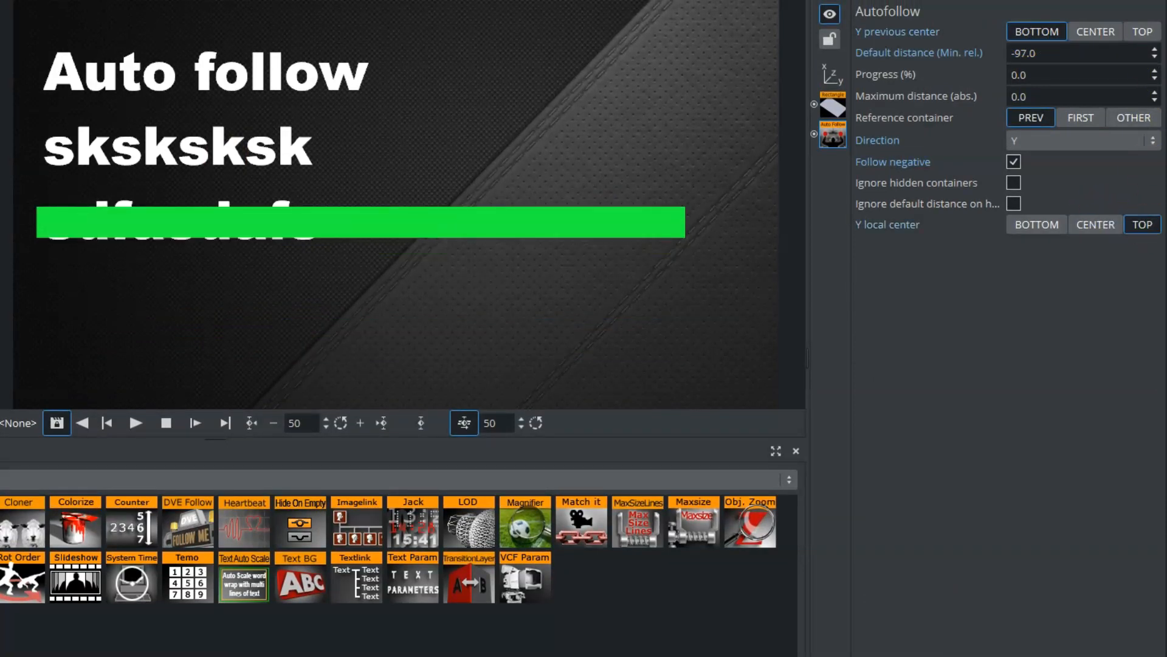
pyautogui.moveTo(1057, 53); pyautogui.dragTo(1124, 53)
# Replace the two lines below "Auto follow" in the text container with "dkdkdk" and "ddf"
pyautogui.click(923, 47)
pyautogui.moveTo(923, 47); pyautogui.dragTo(782, 21)
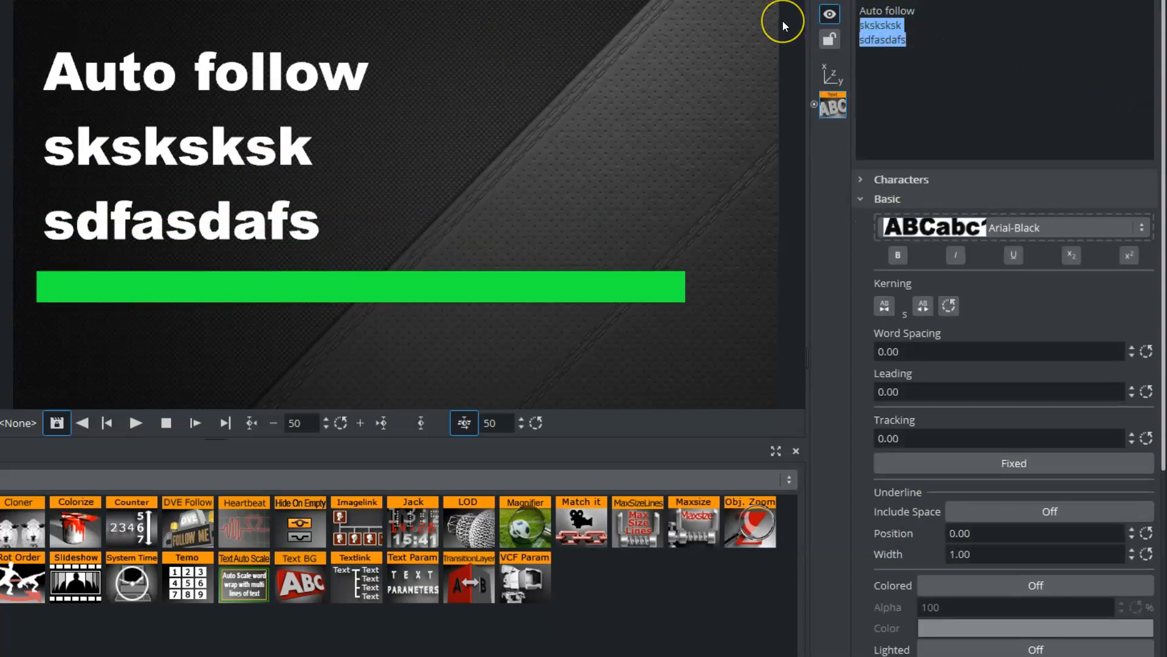
pyautogui.press('BackSpace')
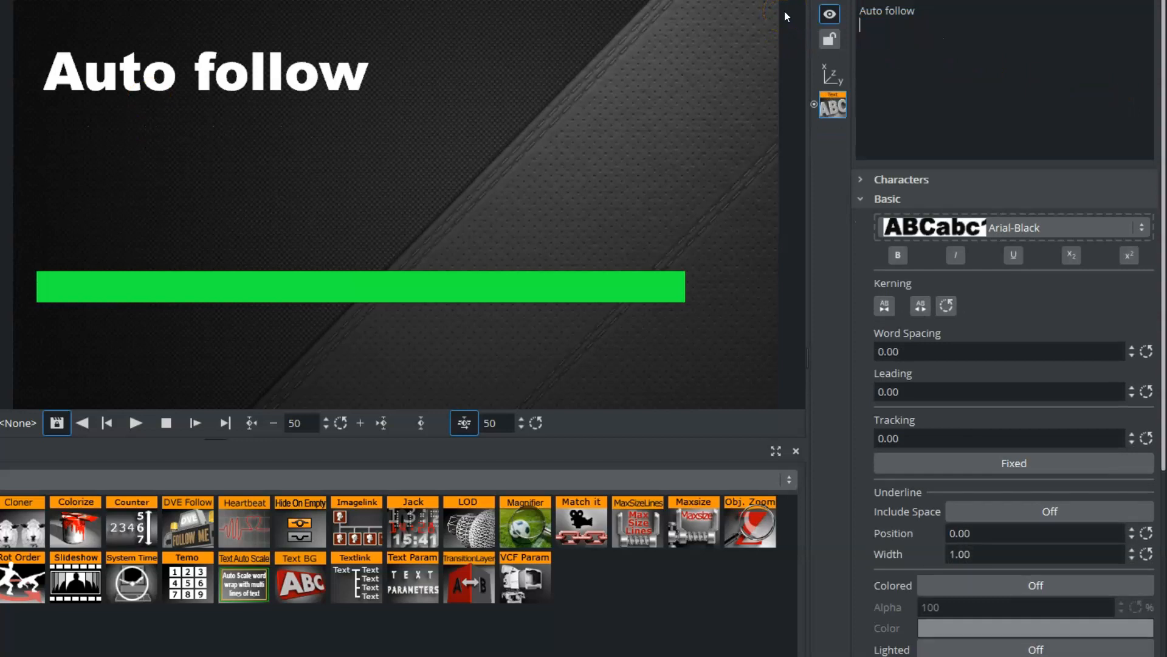
pyautogui.write('dkdkdk')
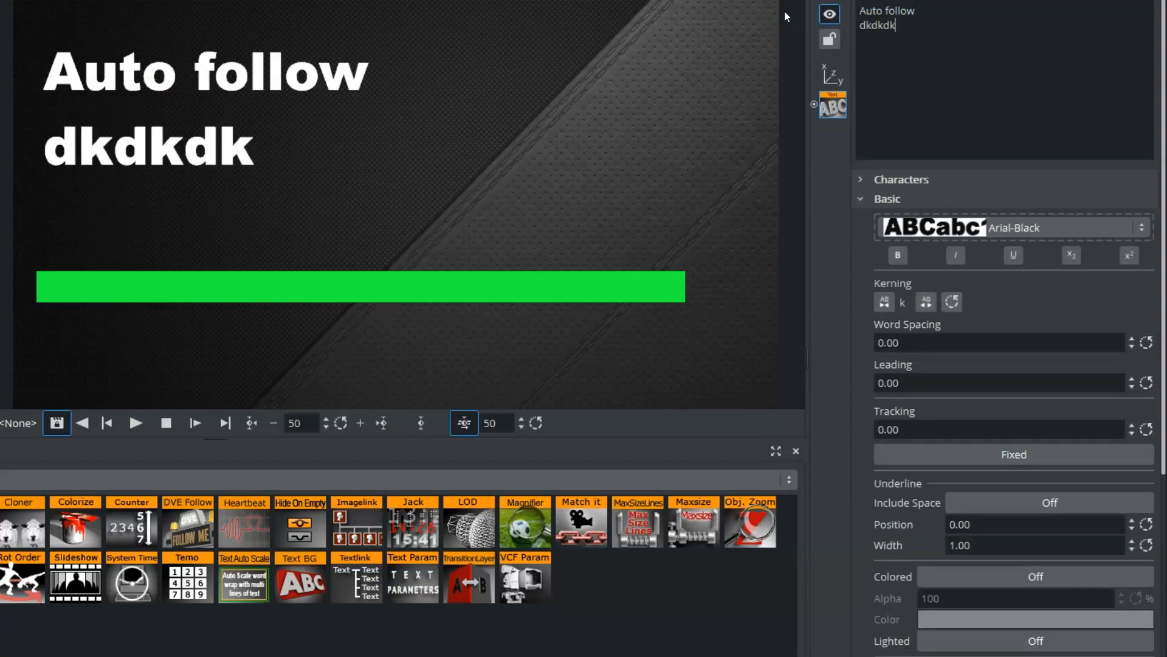
pyautogui.press('Return')
pyautogui.write('ddf')
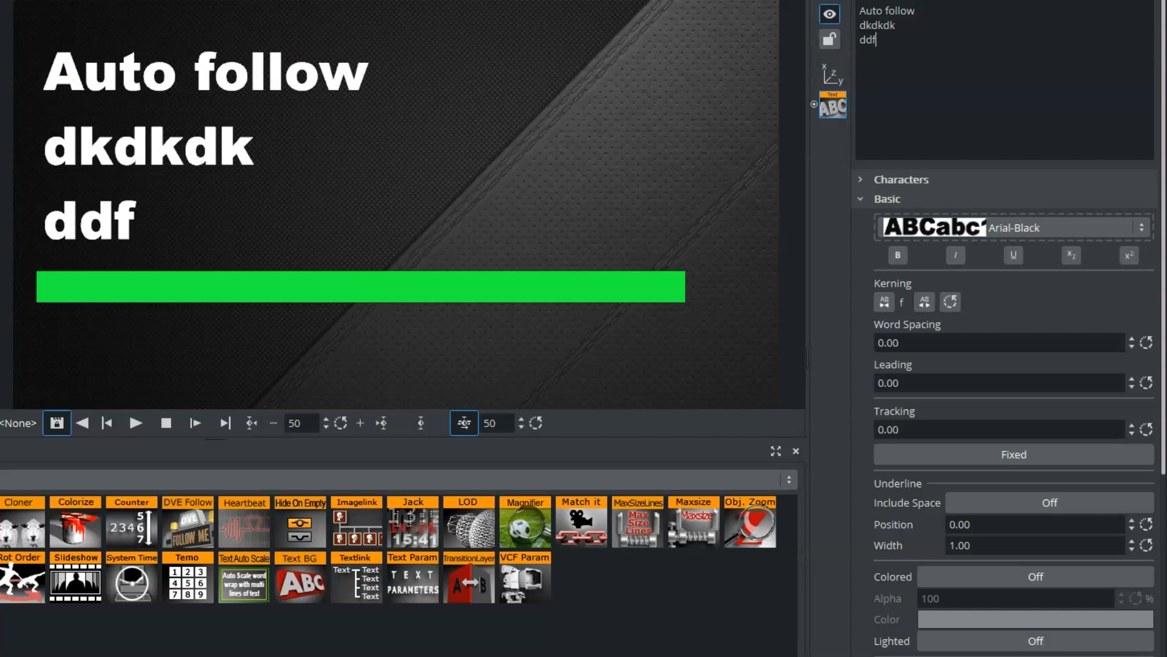
# Try Center as the text container's Y axis center and return it to Bottom
pyautogui.click(833, 75)
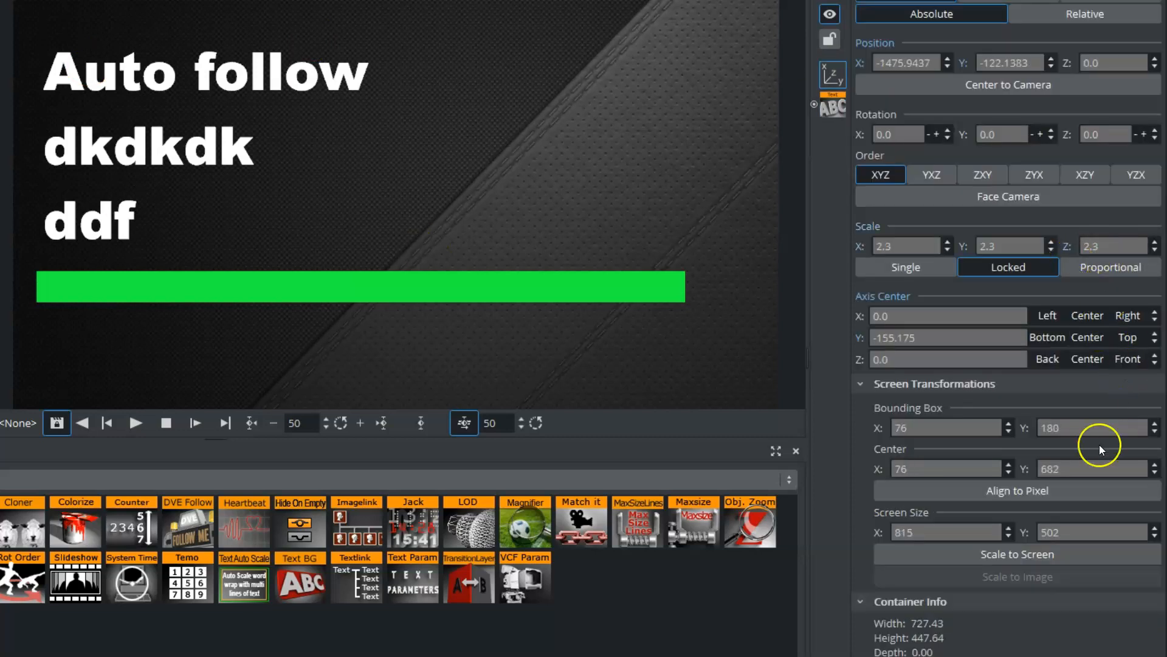
pyautogui.click(1087, 337)
pyautogui.click(1049, 337)
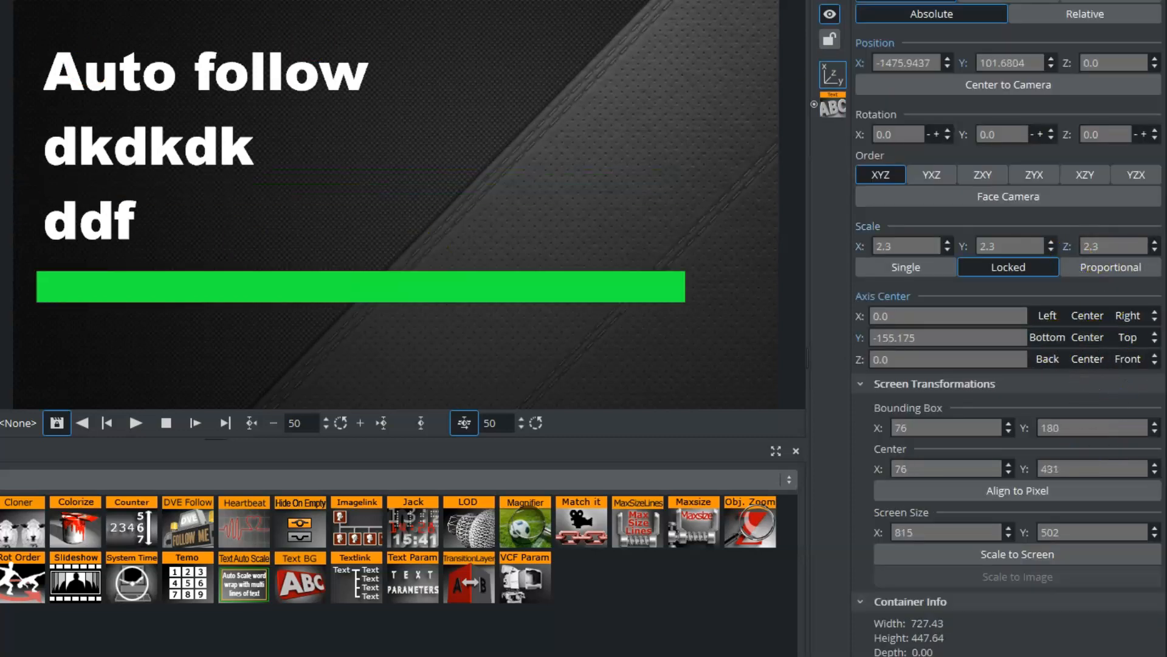
pyautogui.click(113, 139)
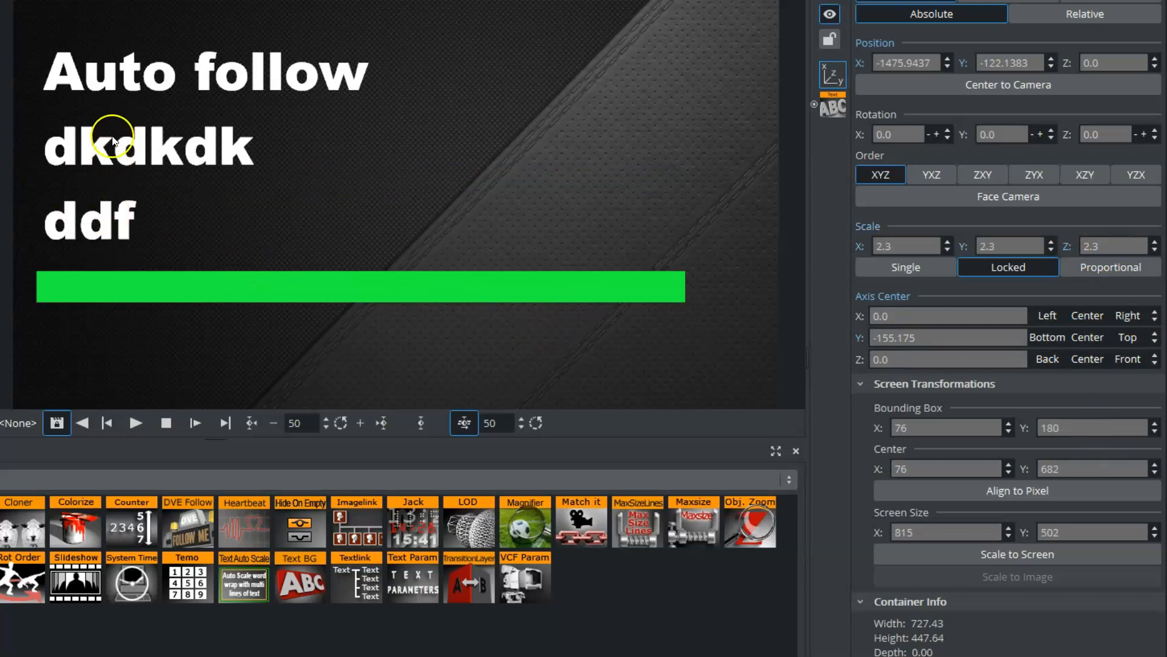